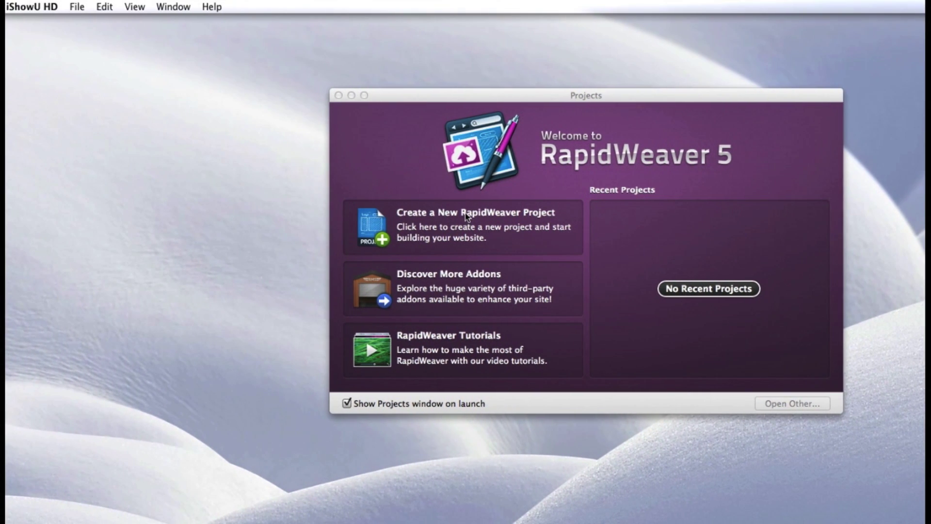
Create a new untitled RapidWeaver project from the Projects window
click(465, 216)
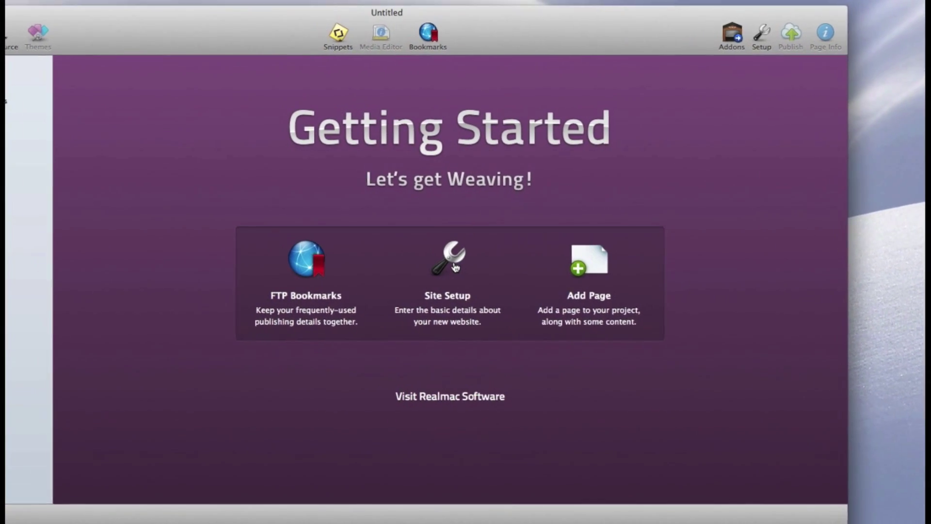
In Site Setup, set slogan 'A cool place to be', a contact e-mail and web address 192.168.0.2
click(465, 266)
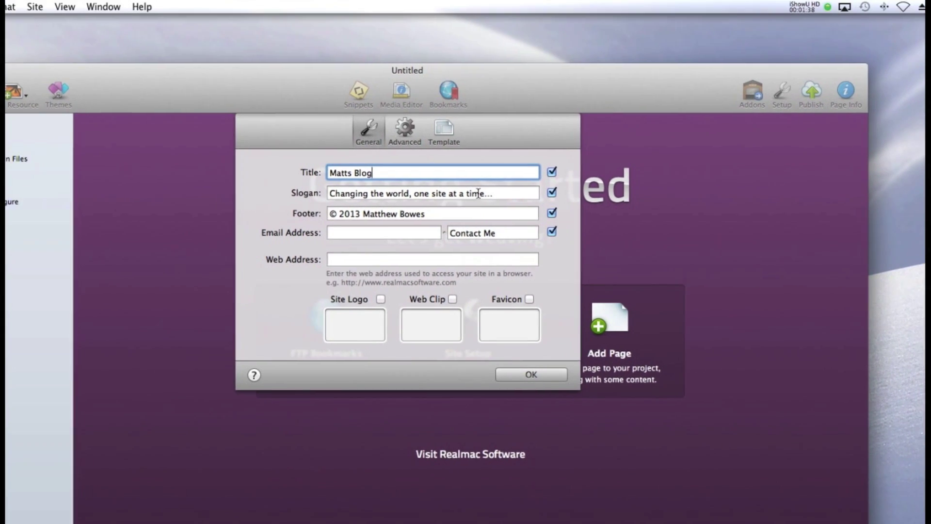
triple_click(517, 111)
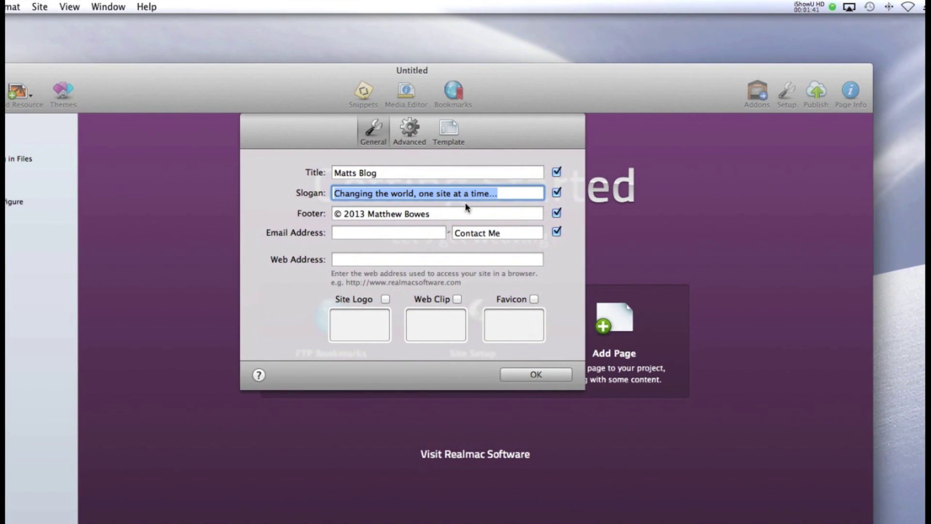
text(A cool place to be)
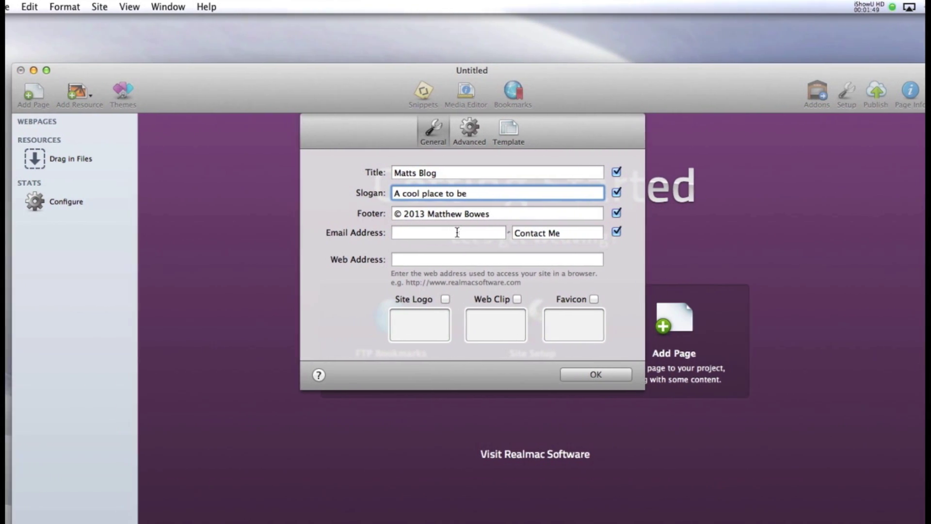
click(442, 232)
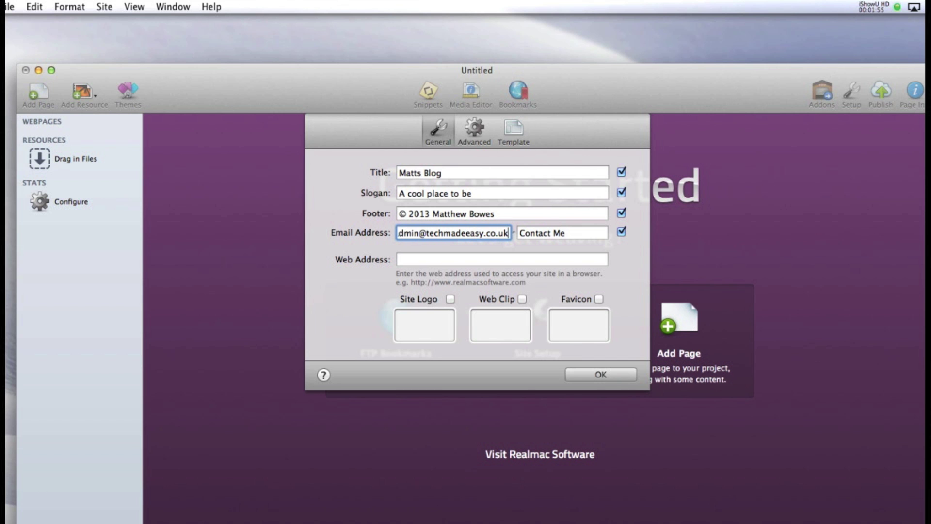
click(477, 258)
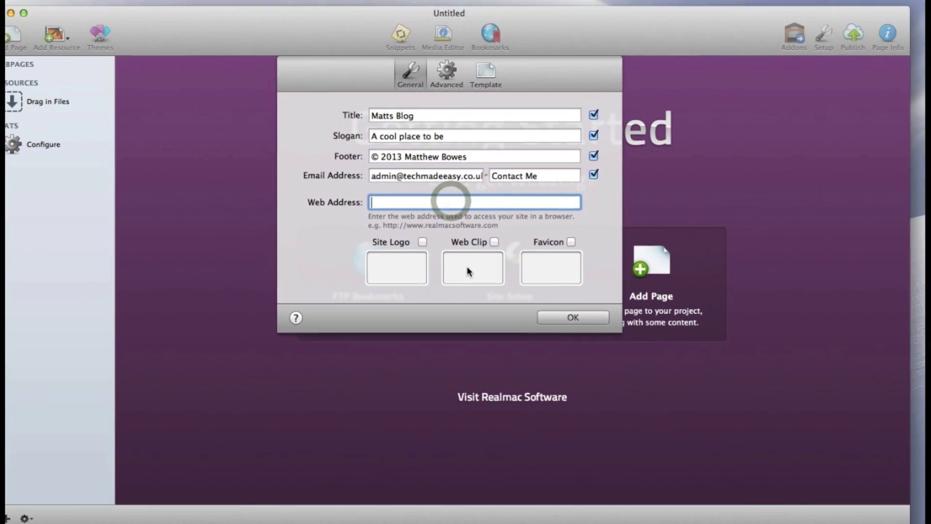
text(192.168.0.2)
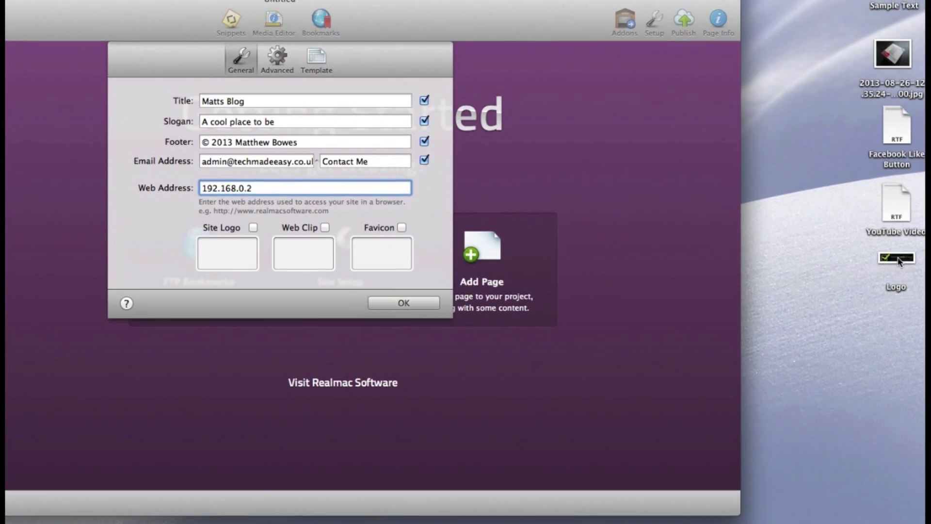
Drag the Logo image file from the desktop into the Site Logo well
click(899, 263)
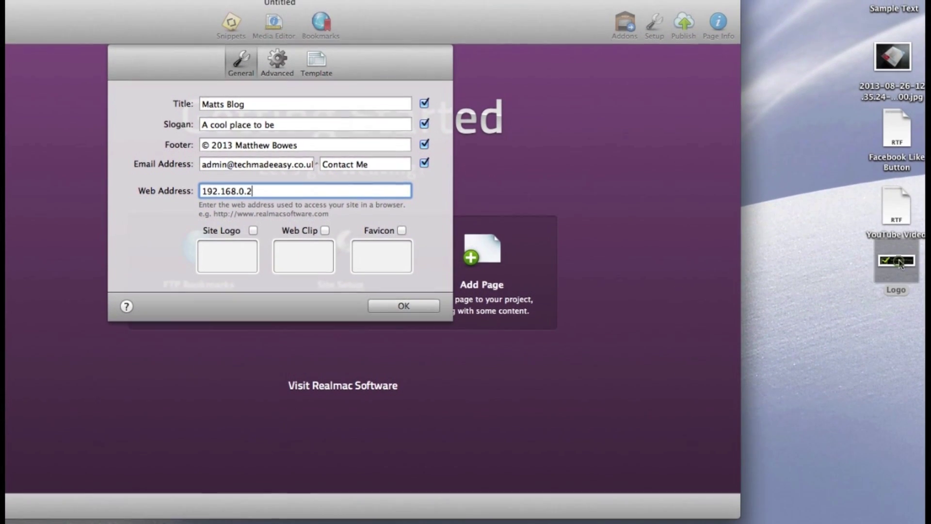
drag(899, 263, 234, 246)
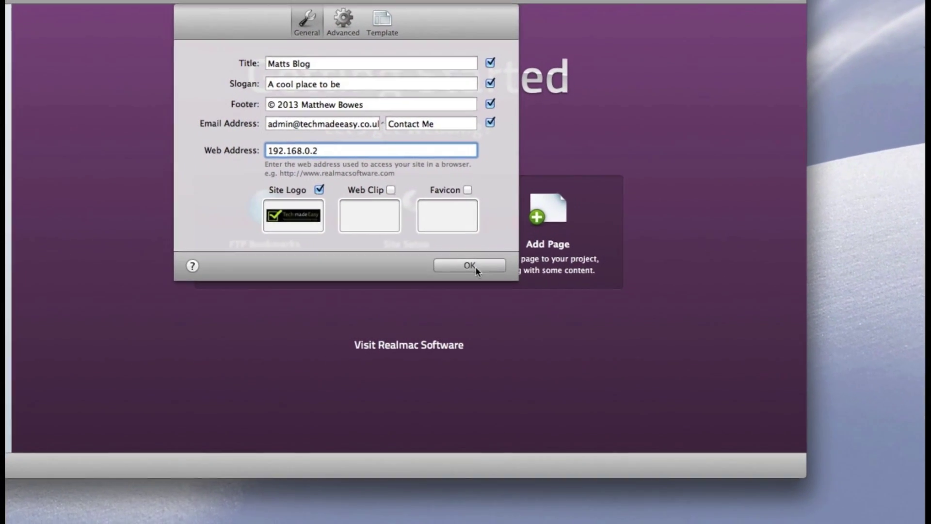
Confirm Site Setup and add a new Styled Text page to the site
click(479, 290)
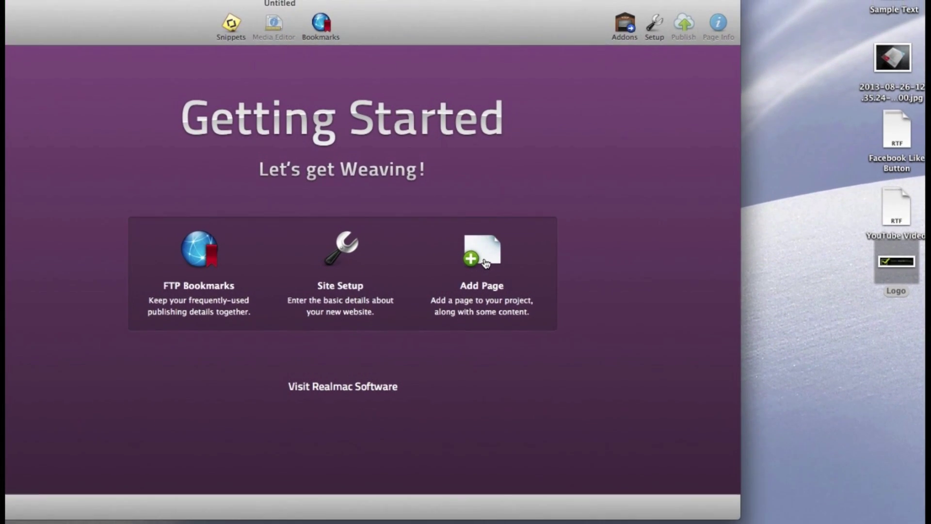
click(486, 263)
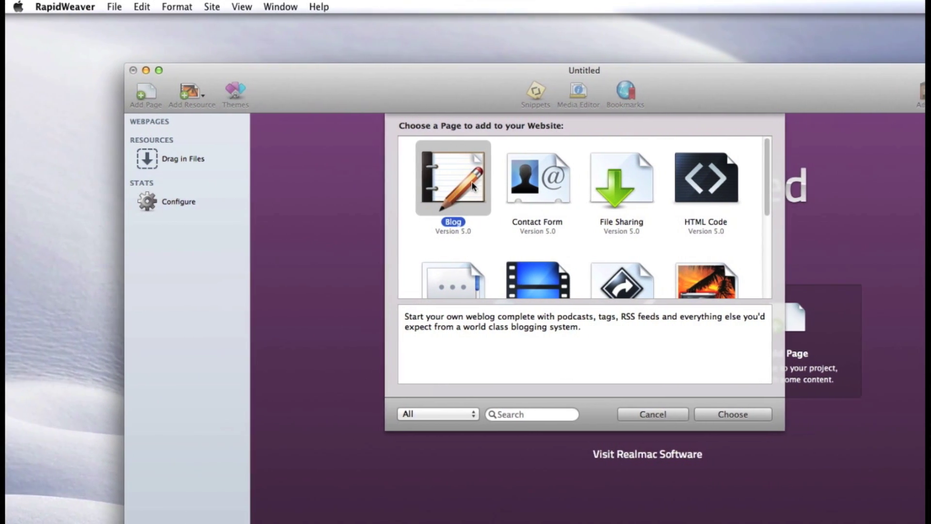
scroll(531, 208, down, 1)
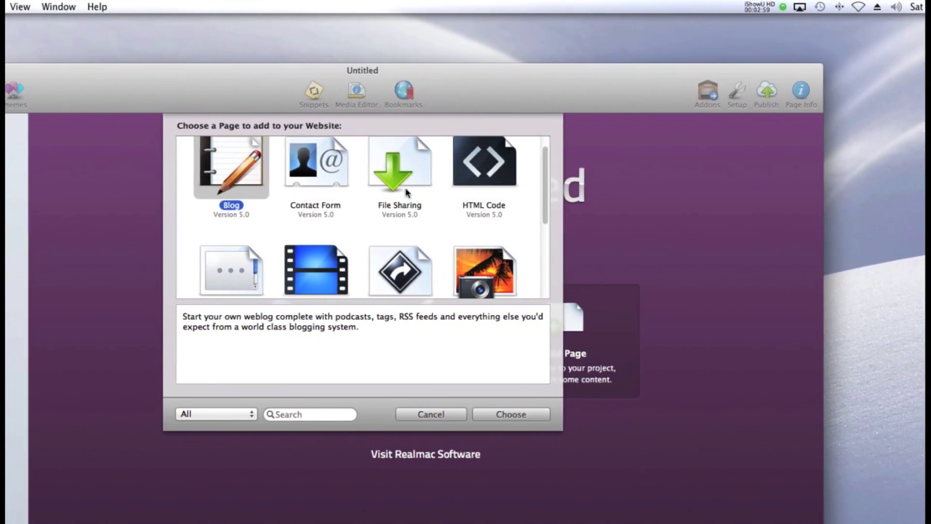
scroll(364, 219, down, 3)
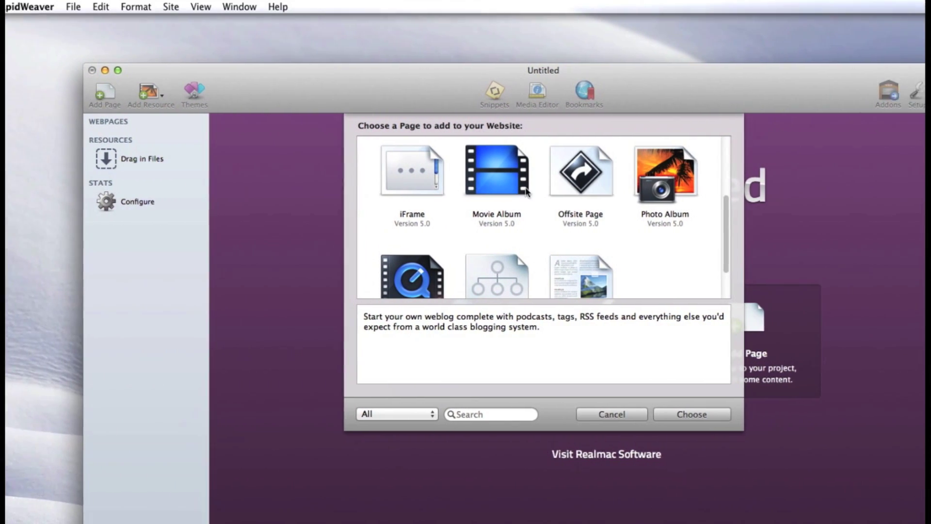
scroll(501, 199, down, 3)
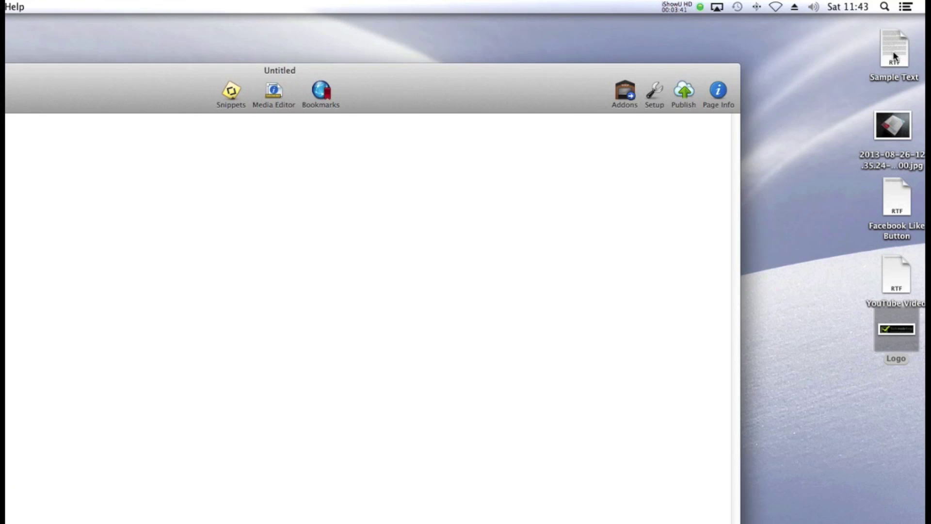
Open Sample Text in TextEdit and copy its entire contents
click(893, 55)
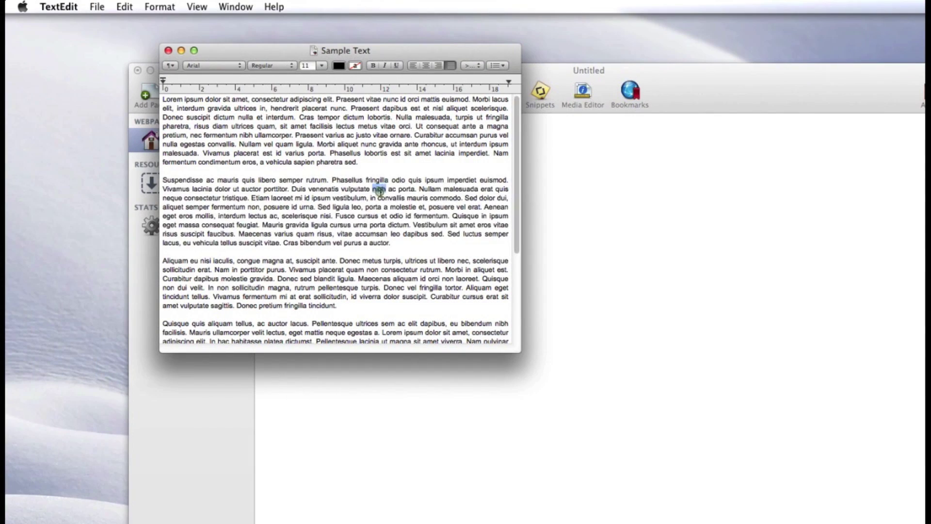
triple_click(380, 192)
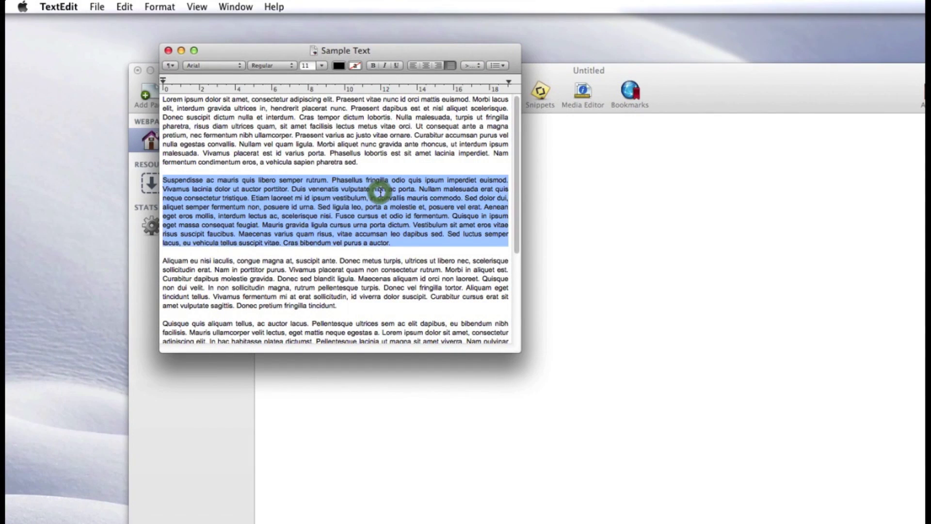
scroll(378, 270, down, 5)
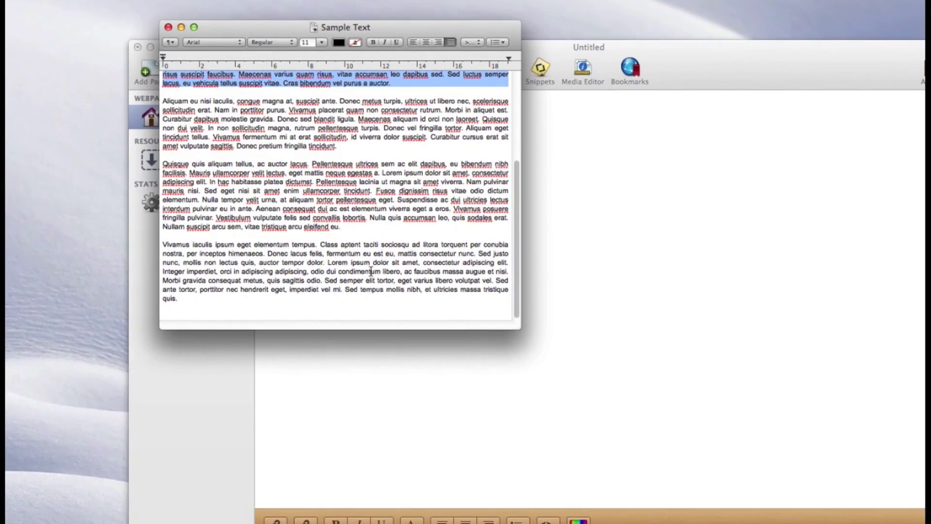
key(super+a)
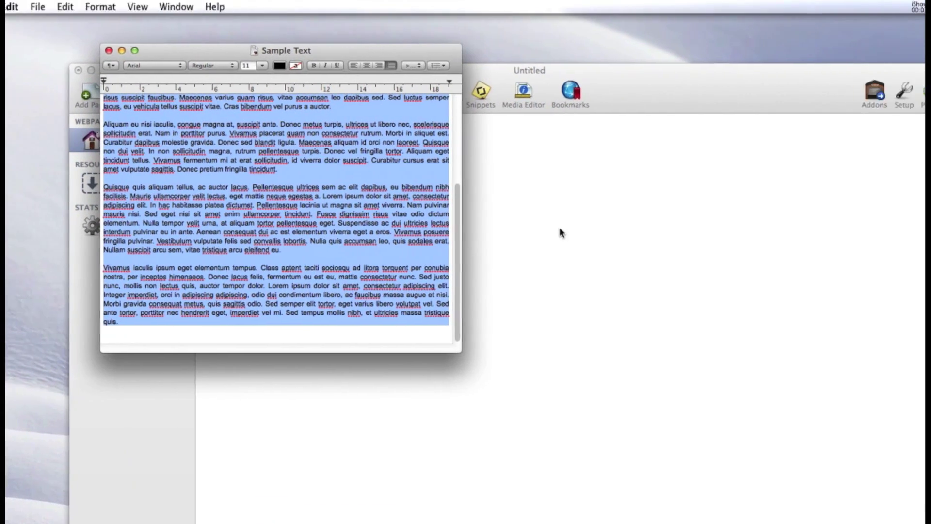
click(619, 203)
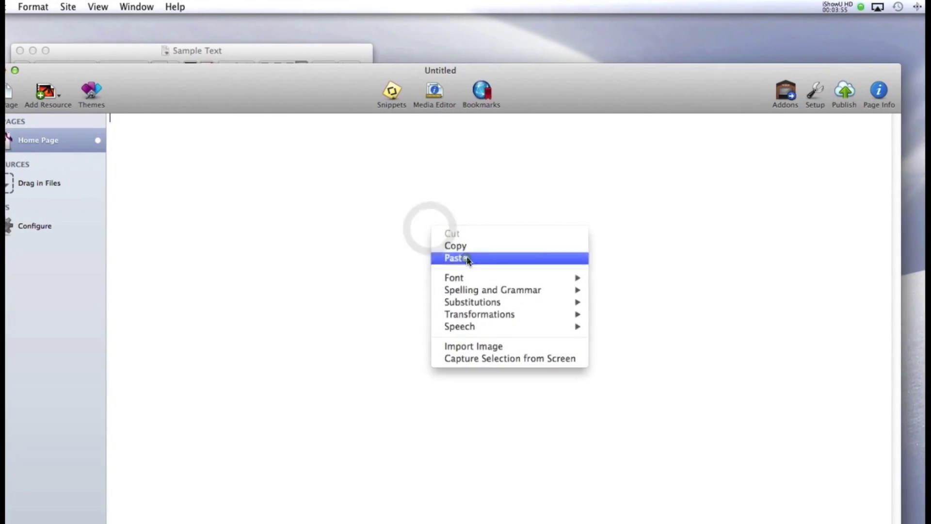
Paste the Lorem ipsum text into the Home Page and insert the router photo, centred
click(488, 257)
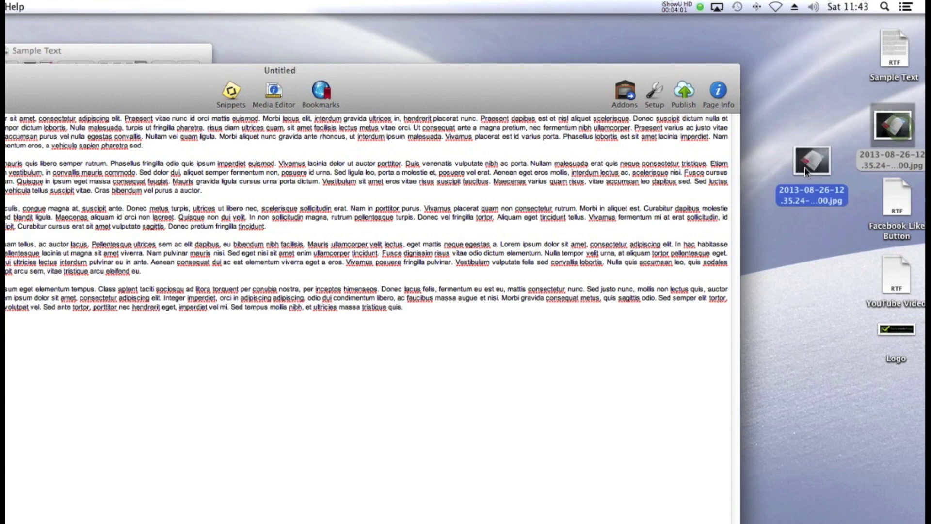
drag(603, 209, 601, 212)
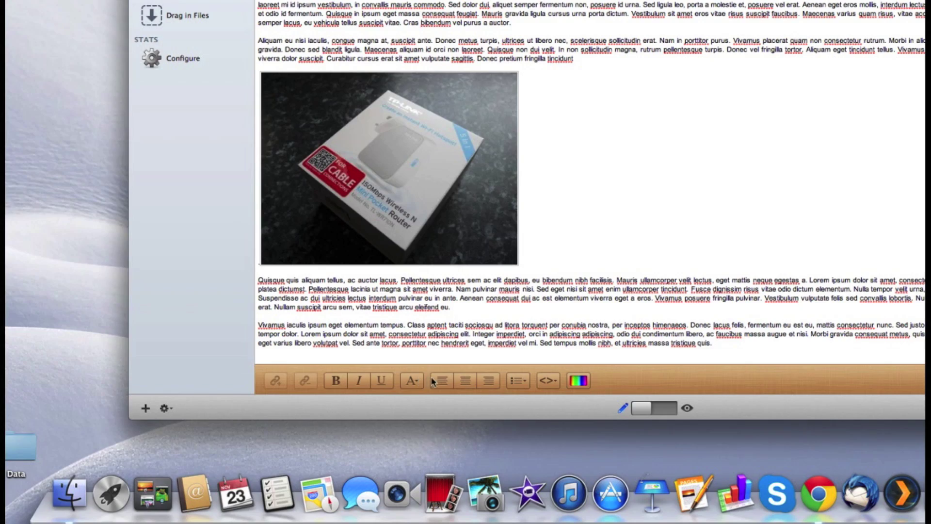
click(465, 382)
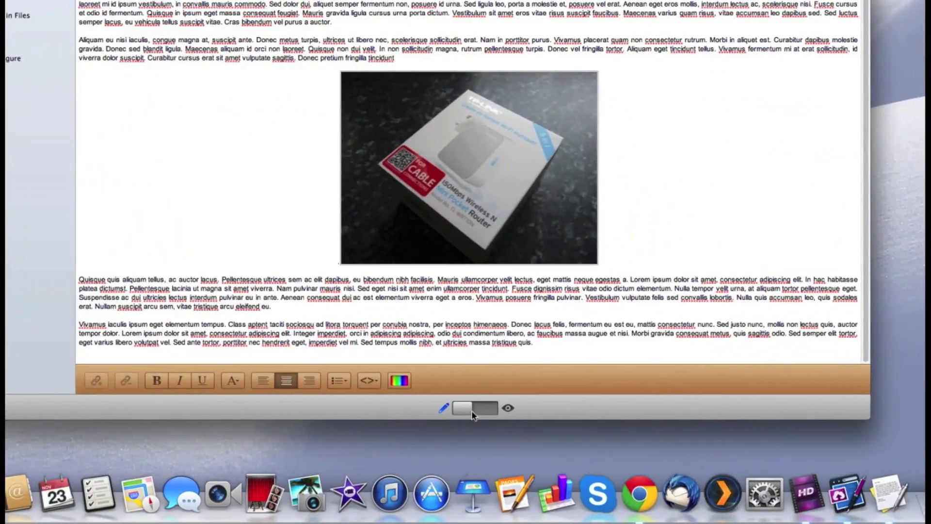
Preview the Home Page and scroll through its header, text, router photo and footer
click(592, 493)
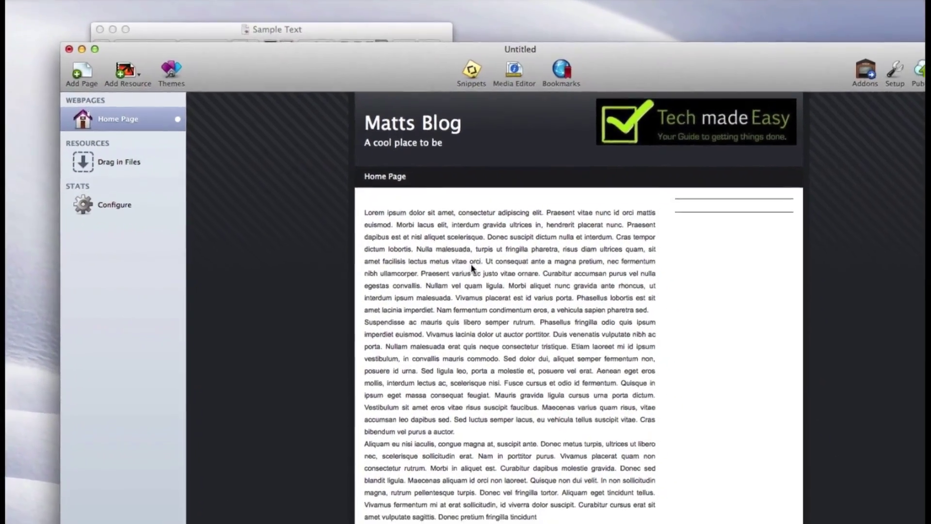
scroll(539, 289, down, 5)
scroll(466, 263, down, 10)
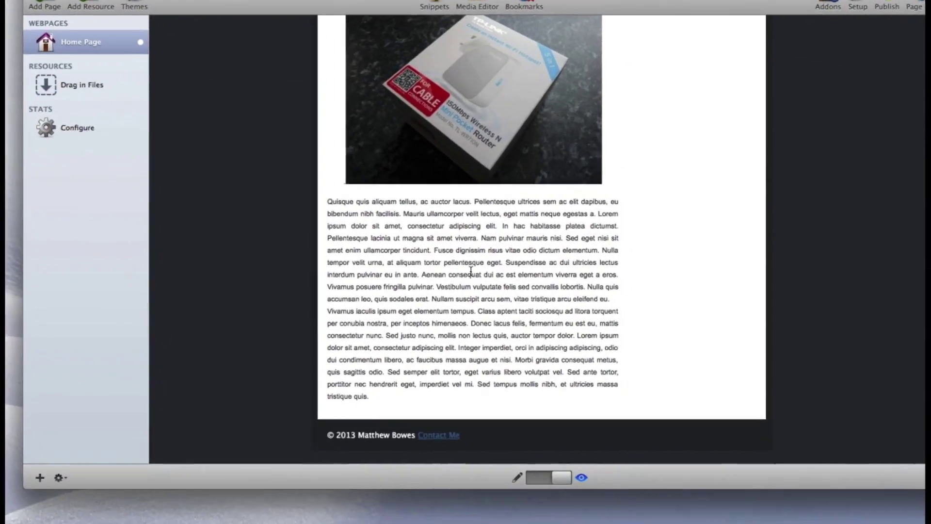
scroll(488, 305, up, 15)
scroll(465, 262, up, 3)
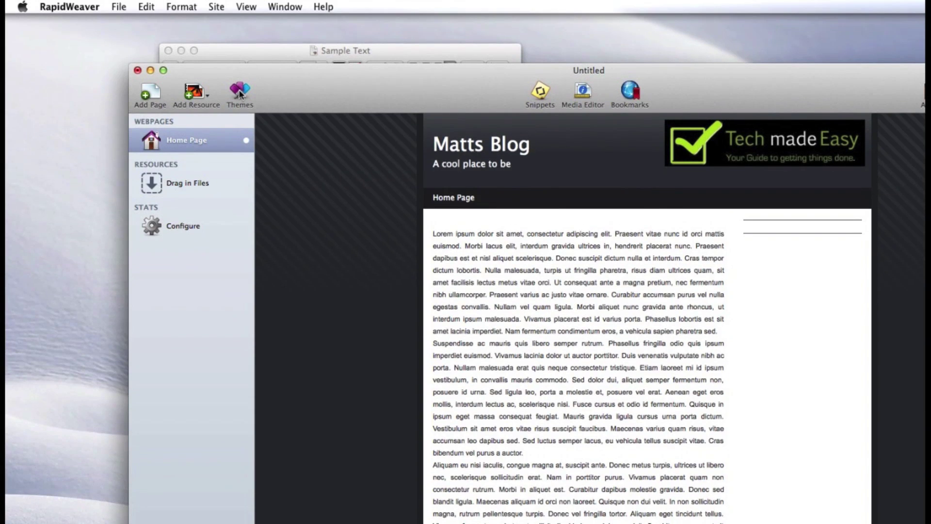
Browse the themes, trying Birthday, Bravo, Business and Company on the site
click(240, 91)
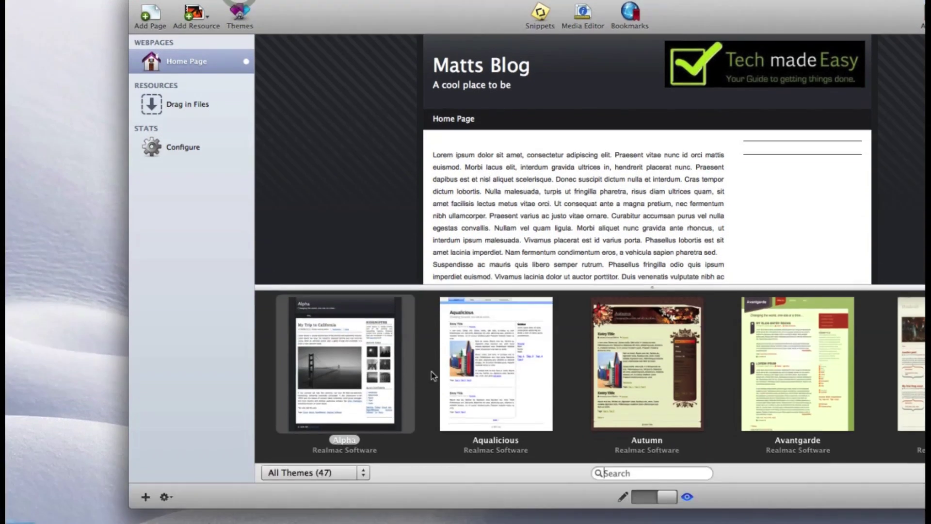
scroll(417, 436, right, 5)
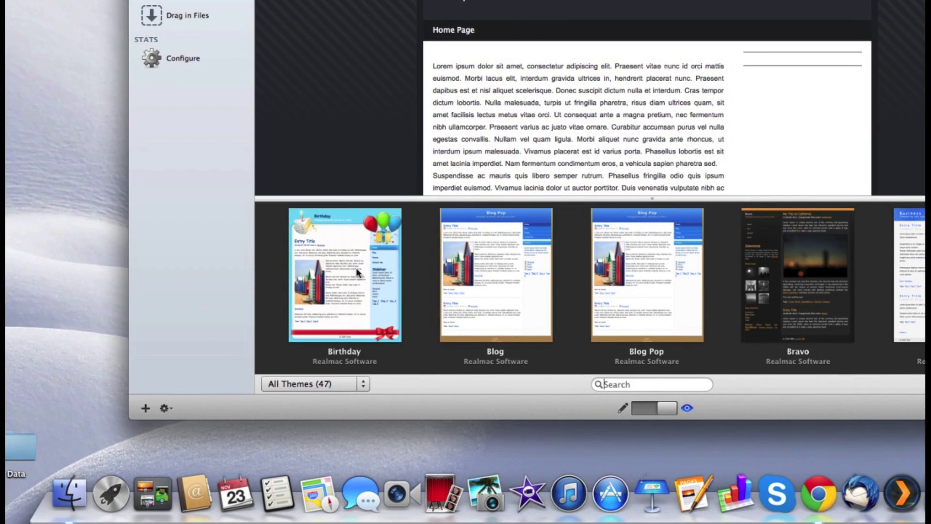
click(356, 270)
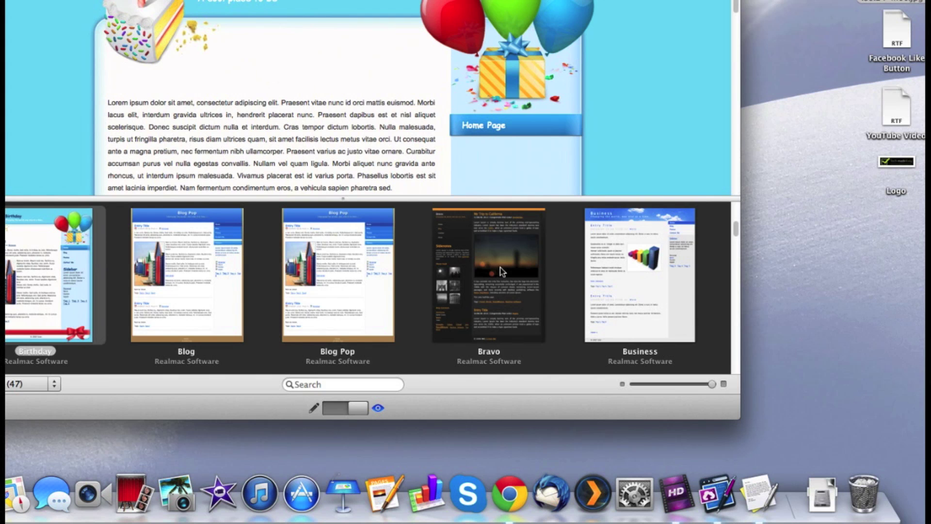
click(499, 266)
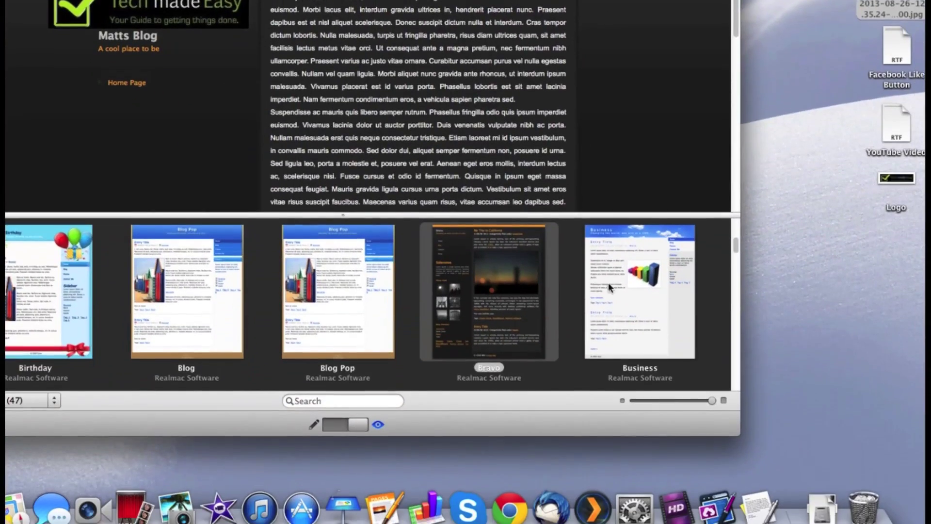
click(640, 325)
scroll(434, 311, down, 3)
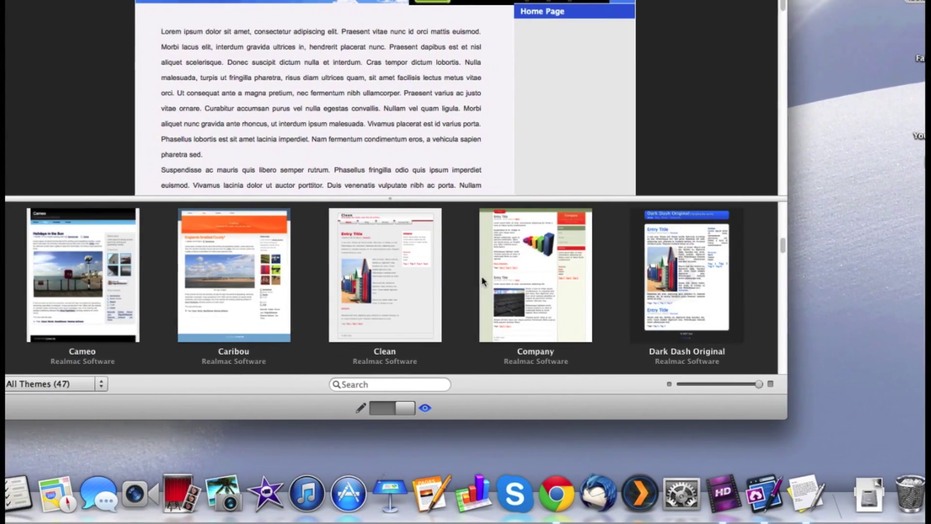
click(514, 277)
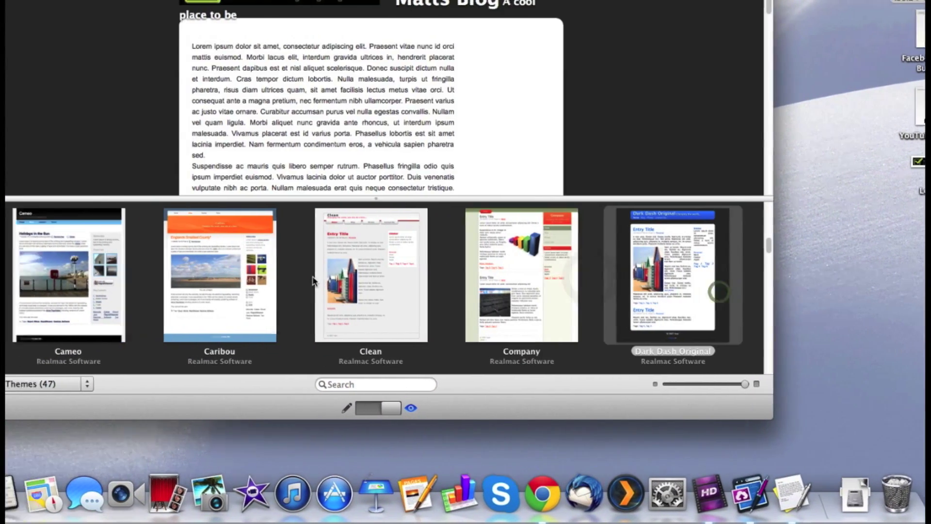
scroll(283, 289, down, 5)
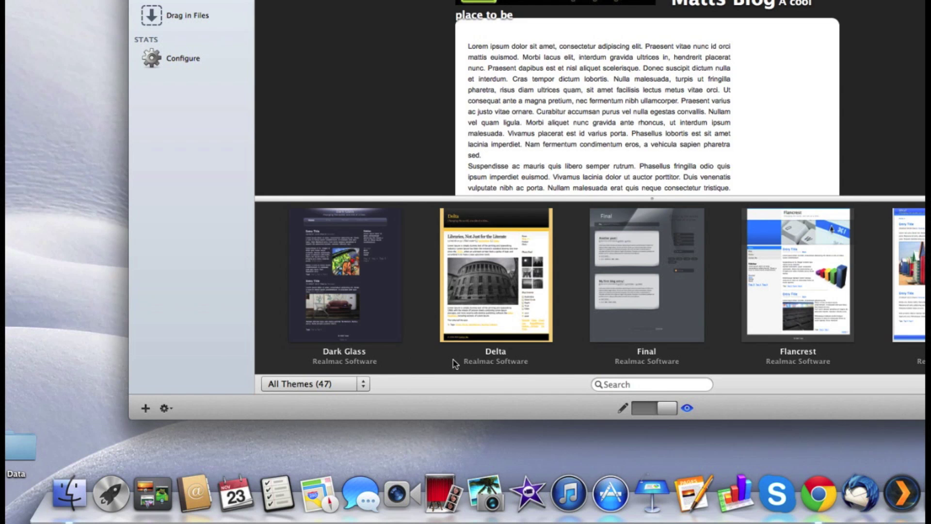
scroll(468, 306, down, 10)
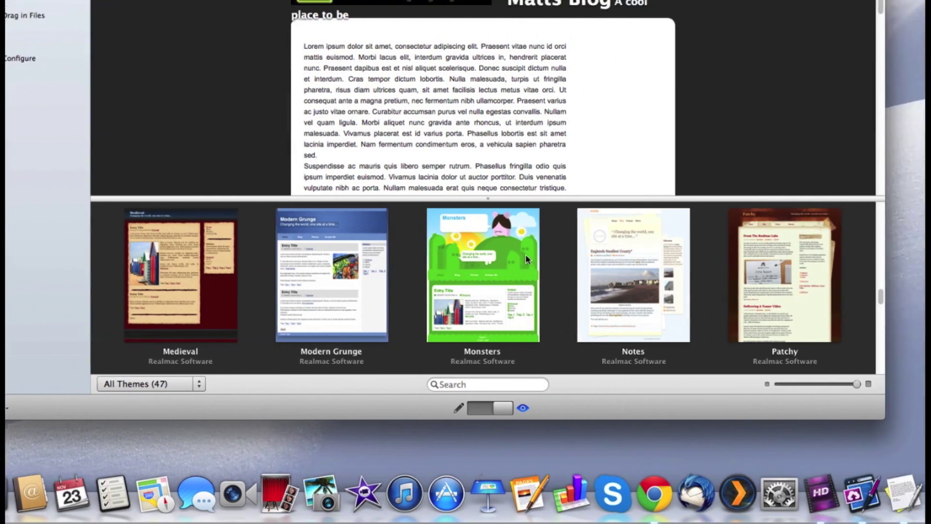
After trying Monsters, settle on the Modern Grunge theme and close the theme browser
click(525, 254)
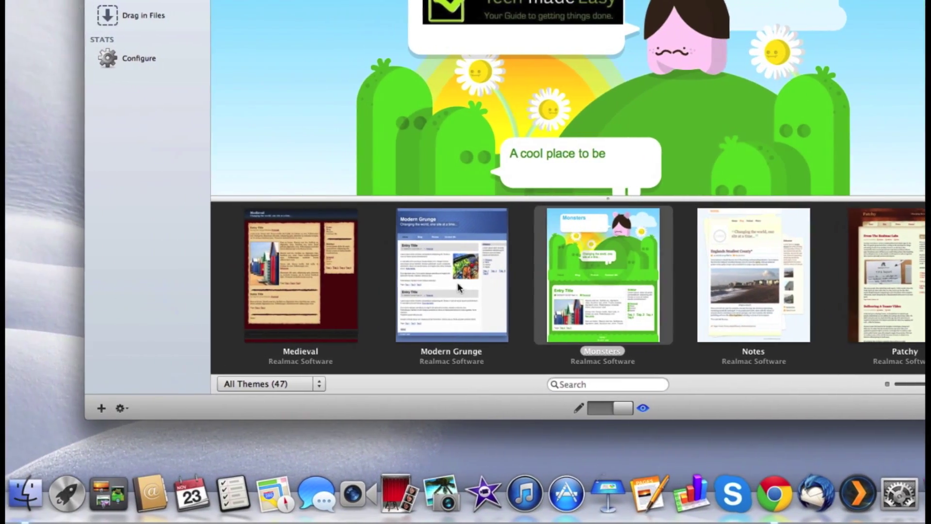
click(457, 282)
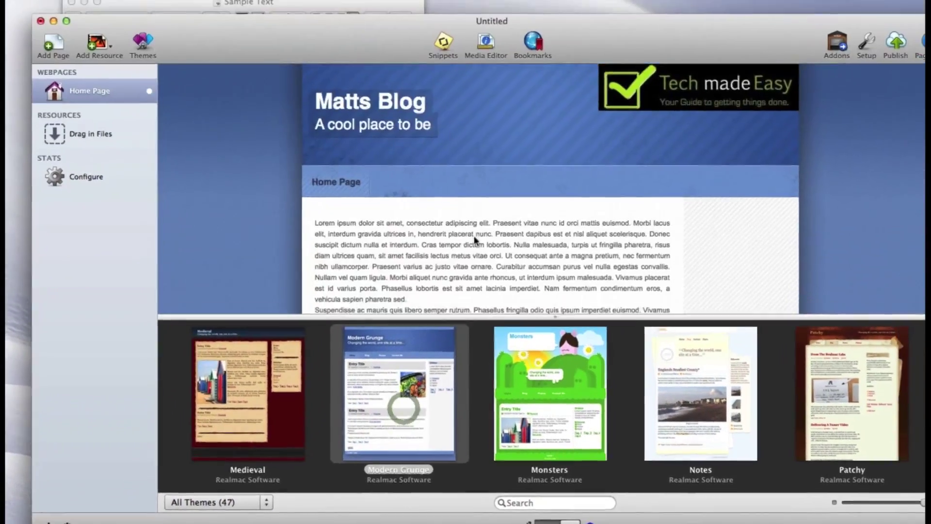
scroll(524, 116, down, 5)
scroll(465, 259, down, 5)
scroll(464, 259, up, 15)
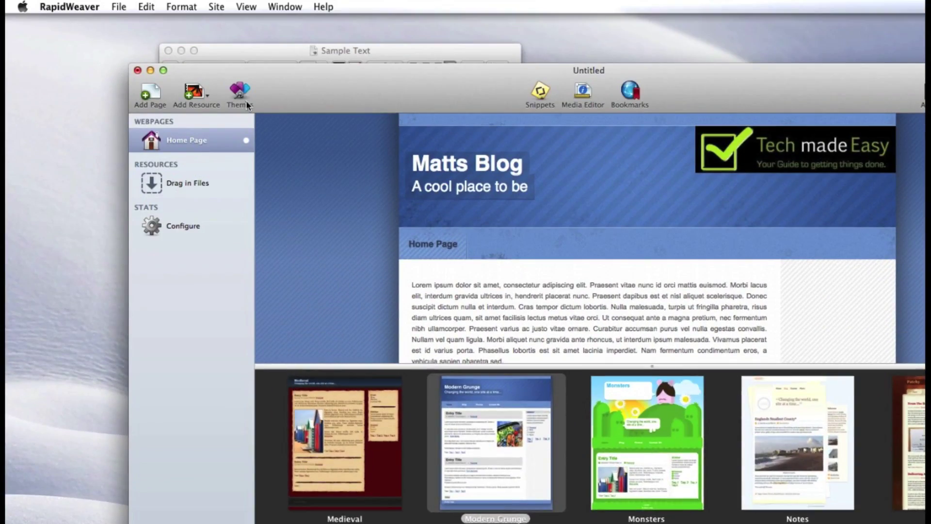
click(240, 62)
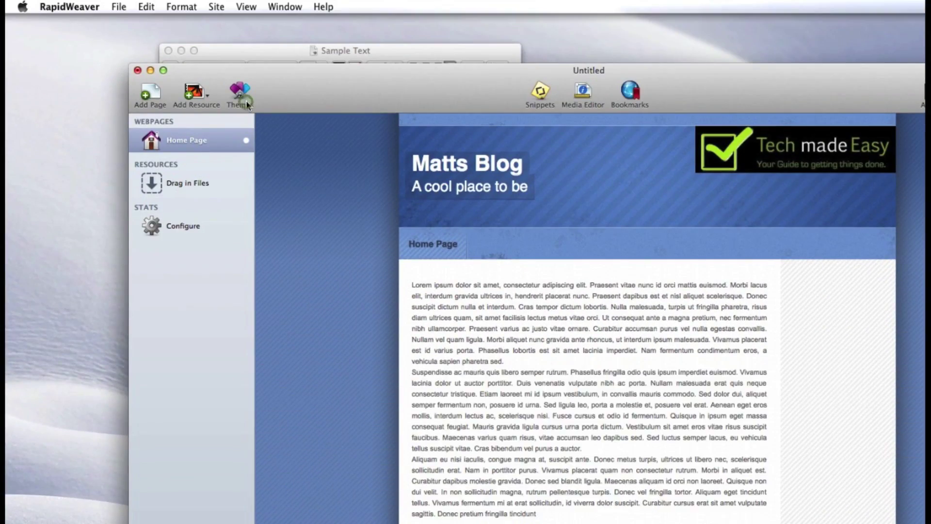
Check the restyled page and open the Page Inspector for Home Page
scroll(554, 390, down, 5)
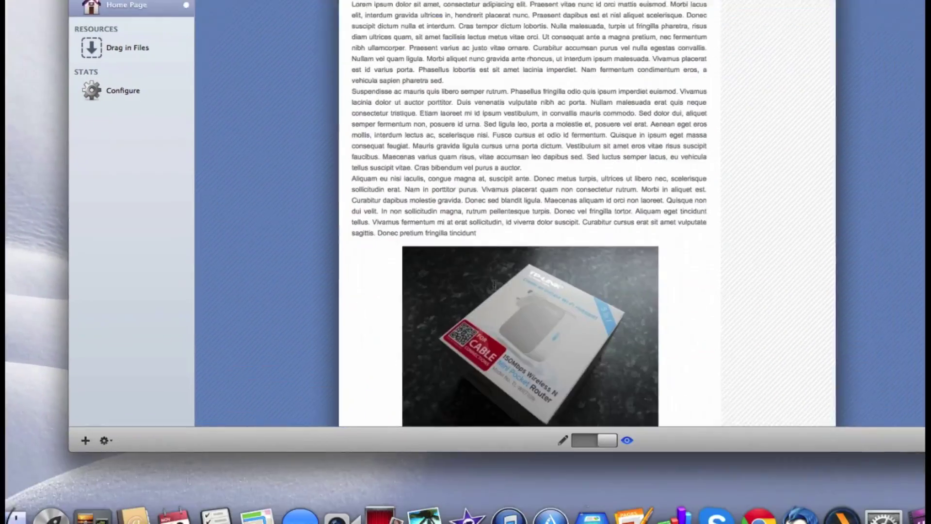
scroll(494, 285, down, 5)
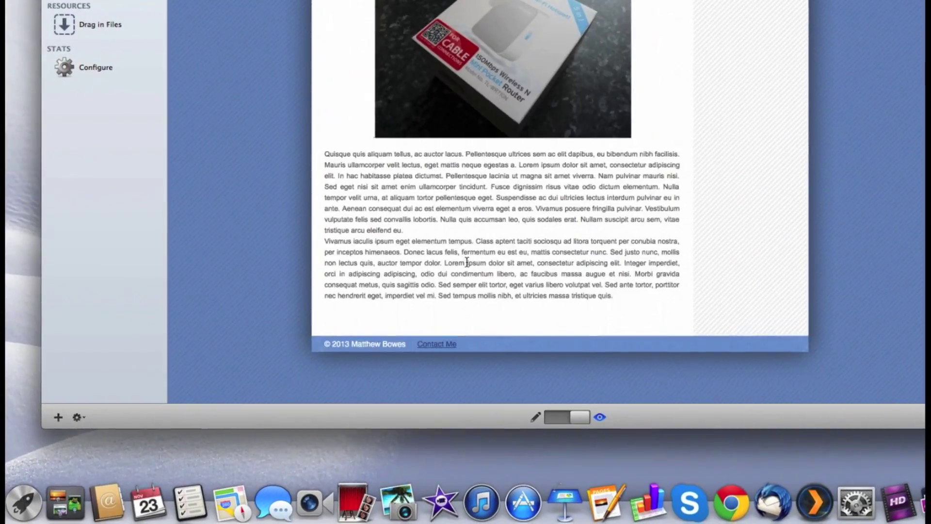
scroll(485, 290, up, 8)
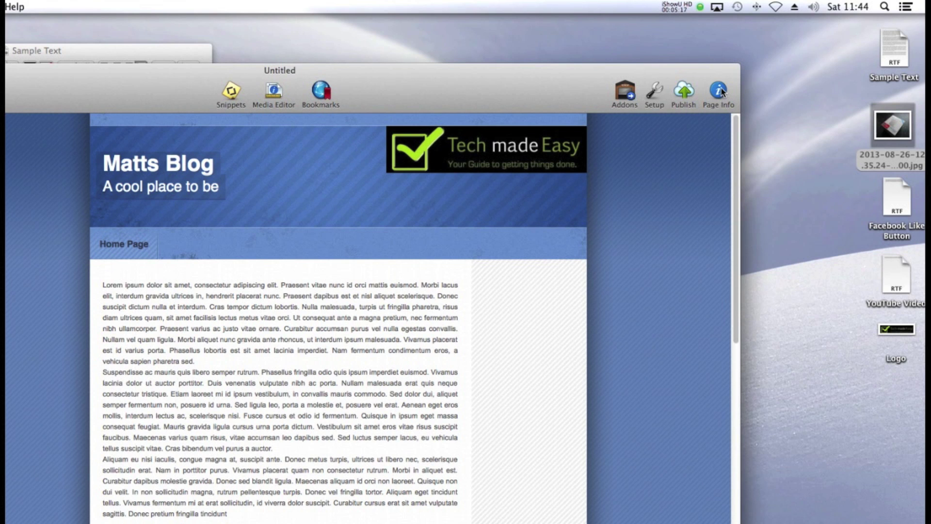
click(720, 91)
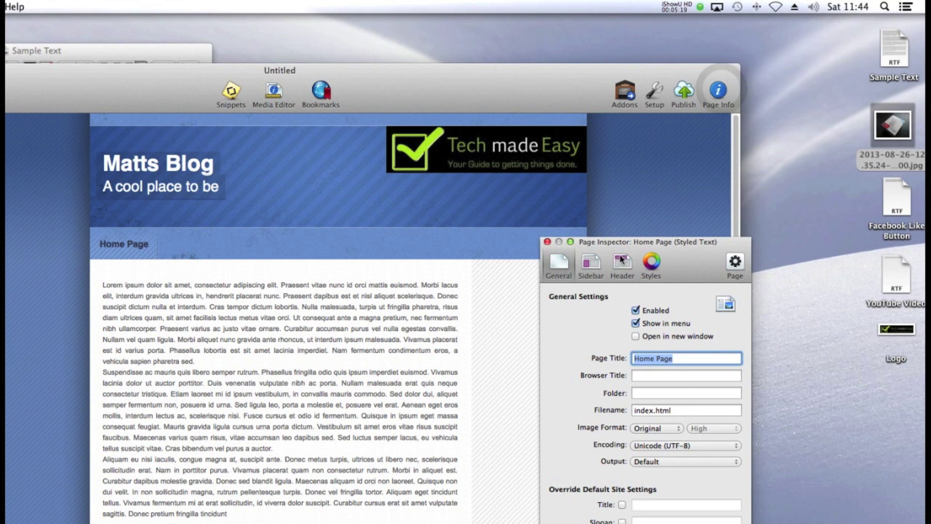
Give the Home Page sidebar the title Facebook
click(588, 268)
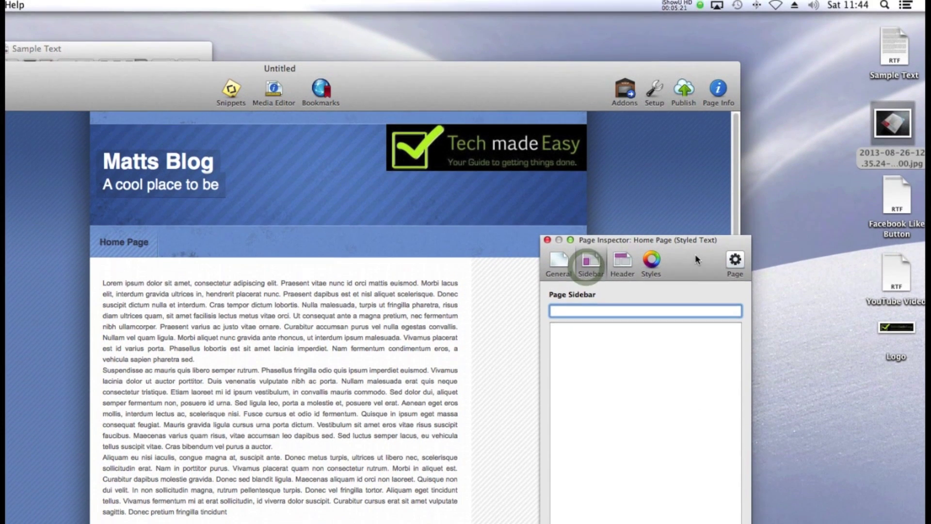
drag(694, 254, 714, 241)
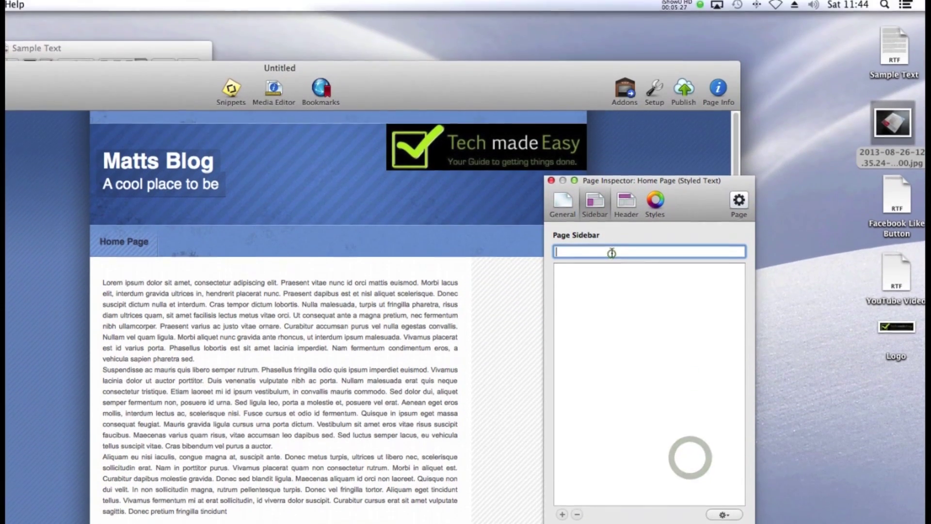
click(611, 87)
text(Facebook)
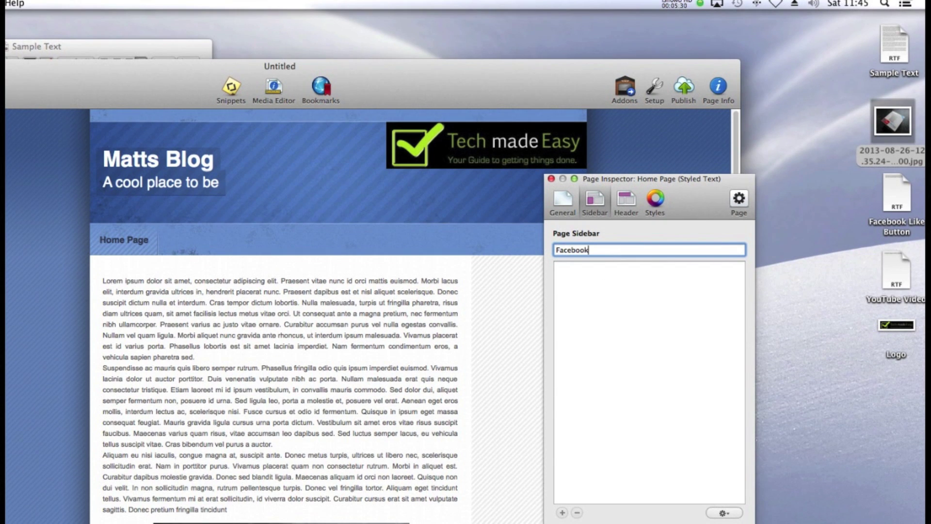
key(Return)
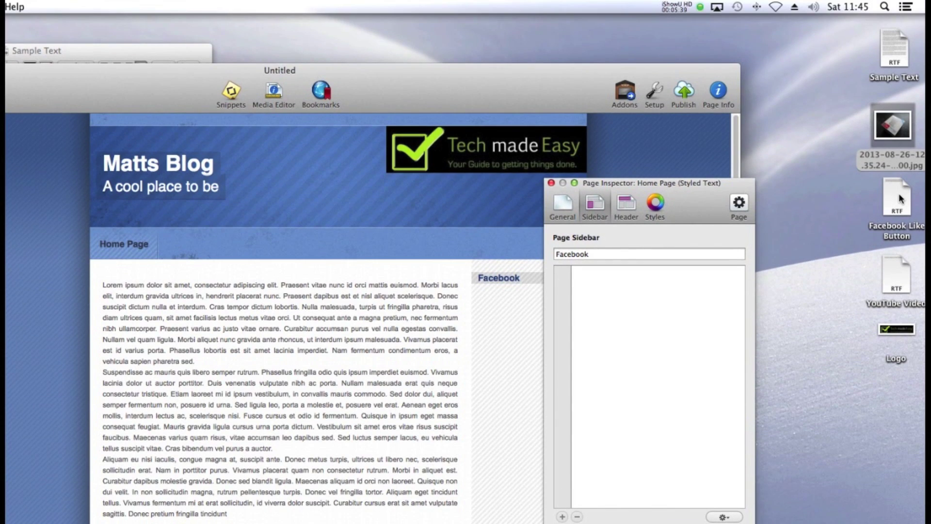
Copy the Facebook Like iframe code from its TextEdit file and paste it into the sidebar
double_click(899, 203)
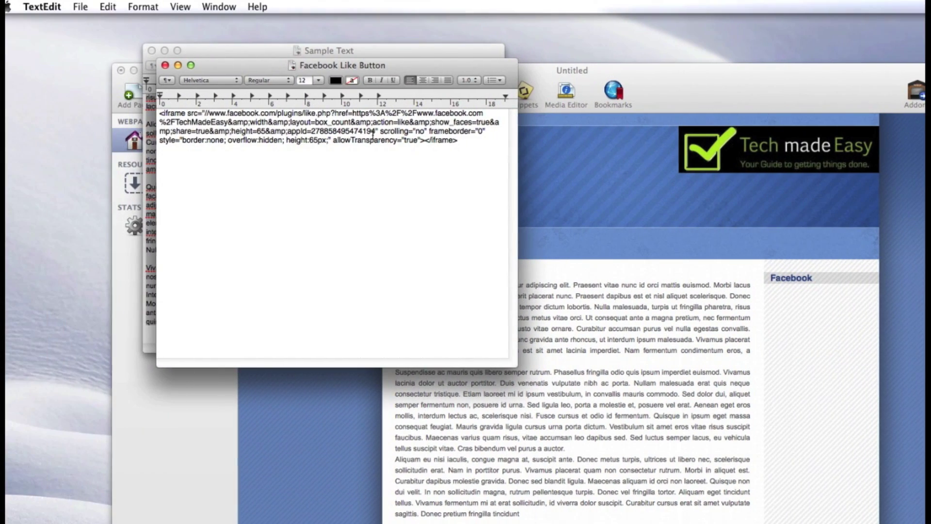
triple_click(81, 130)
key(super+c)
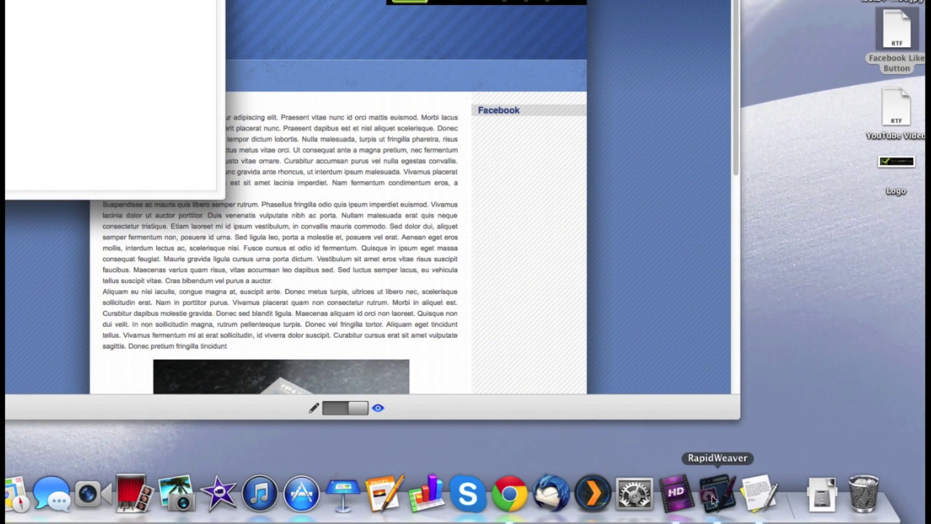
click(712, 499)
click(650, 237)
key(super+v)
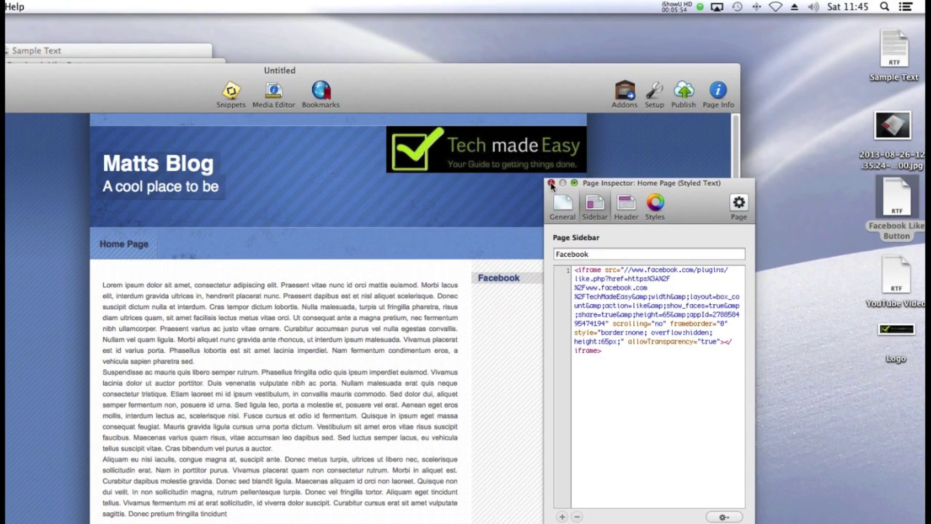
Close the Page Inspector, return to edit mode and place the cursor after the first paragraph
click(552, 184)
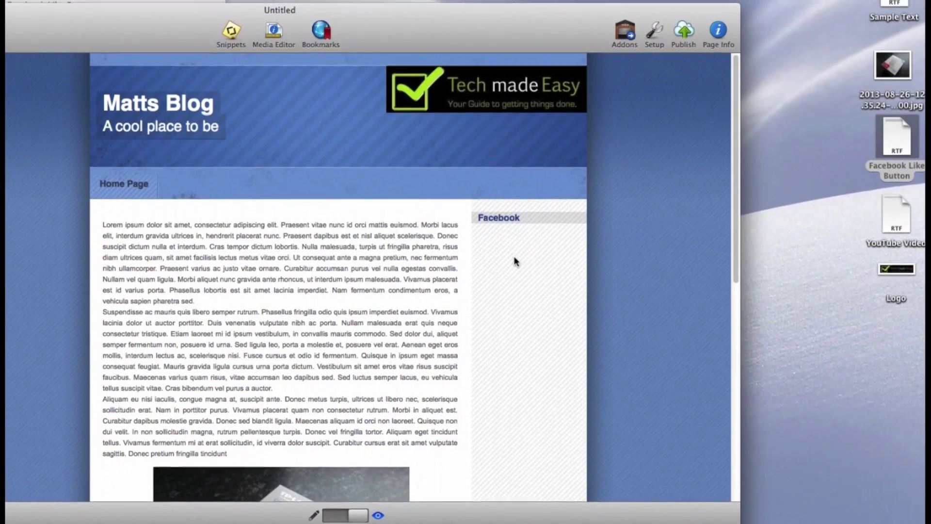
scroll(506, 266, down, 1)
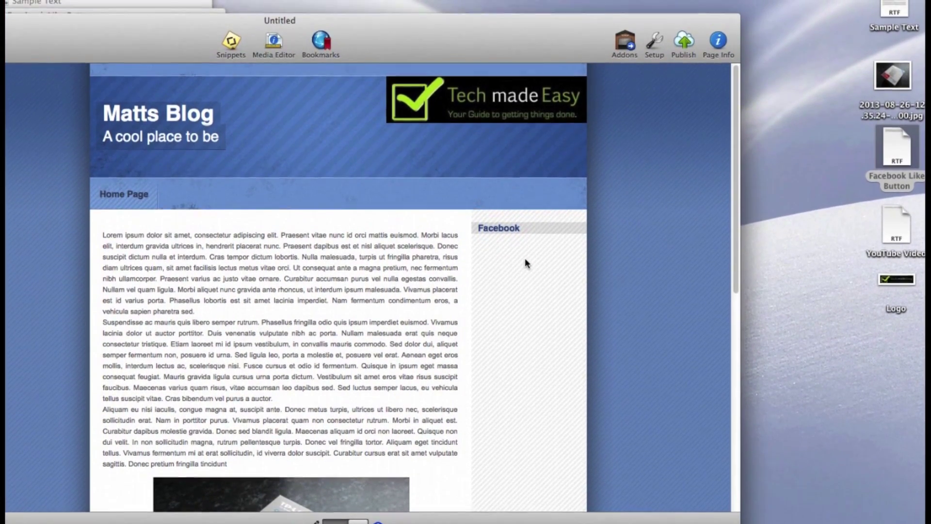
scroll(522, 263, down, 10)
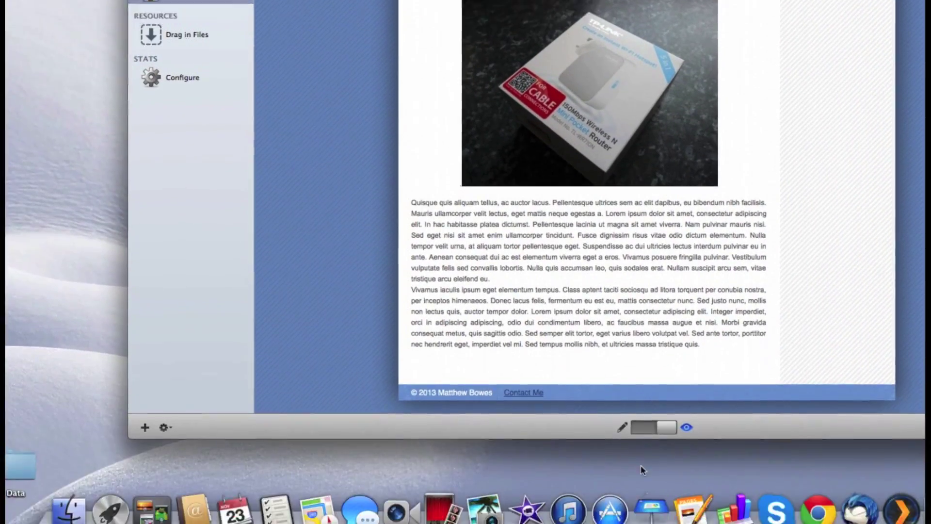
click(649, 424)
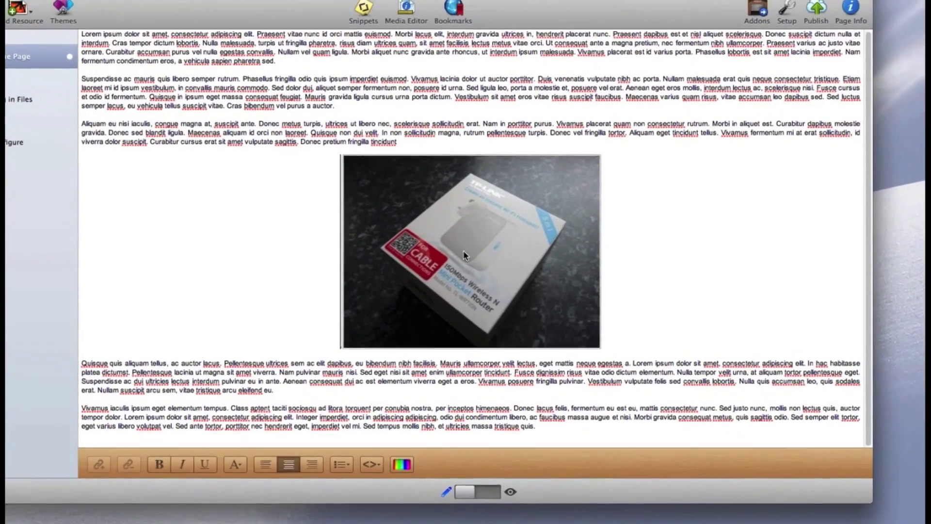
click(284, 59)
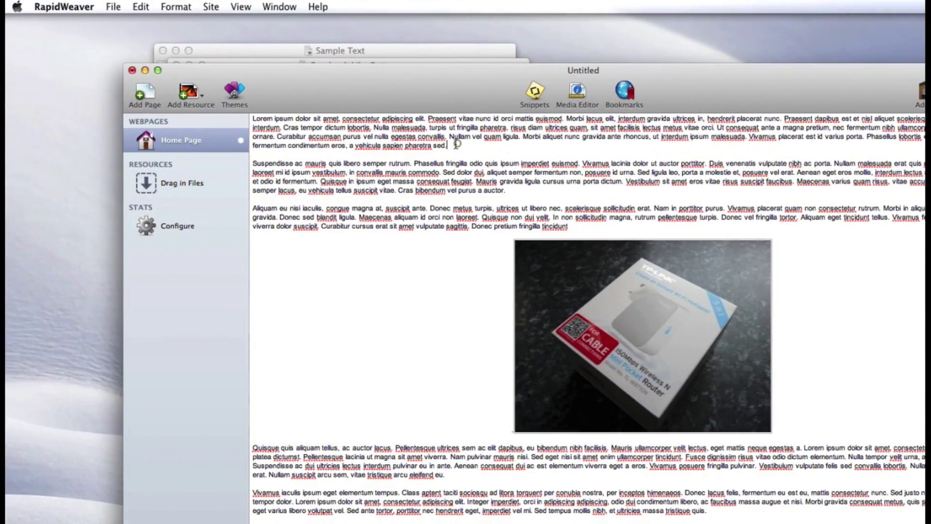
Copy the iframe embed code from YouTube Video.rtf and close the three TextEdit files
key(Return)
key(Return)
key(Return)
key(Return)
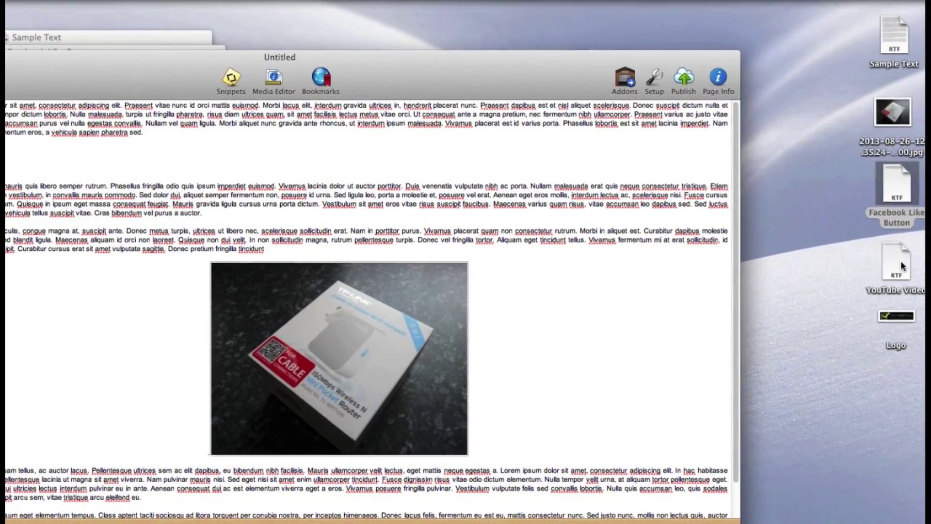
double_click(899, 264)
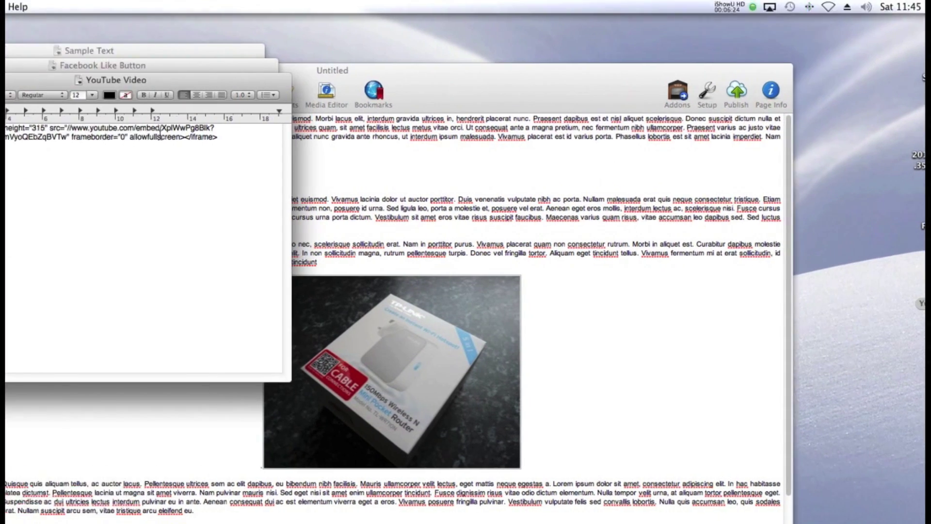
double_click(210, 144)
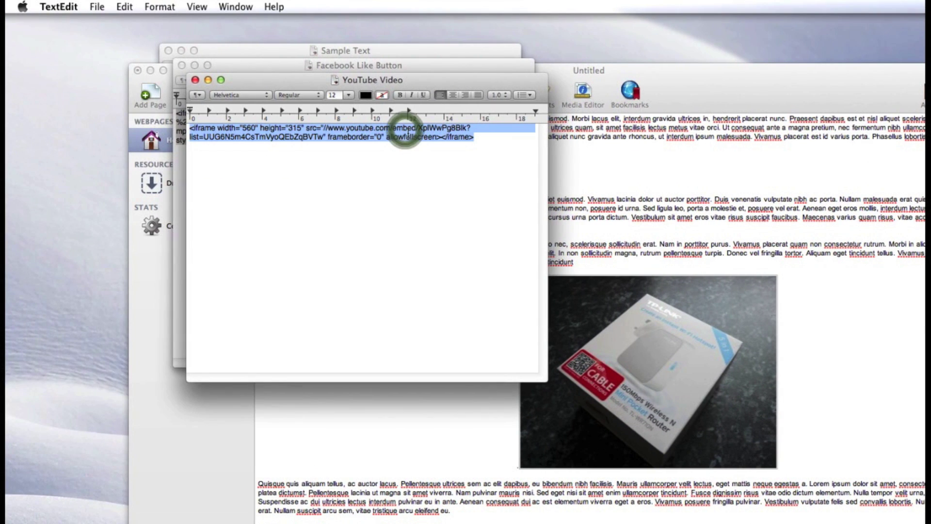
click(195, 81)
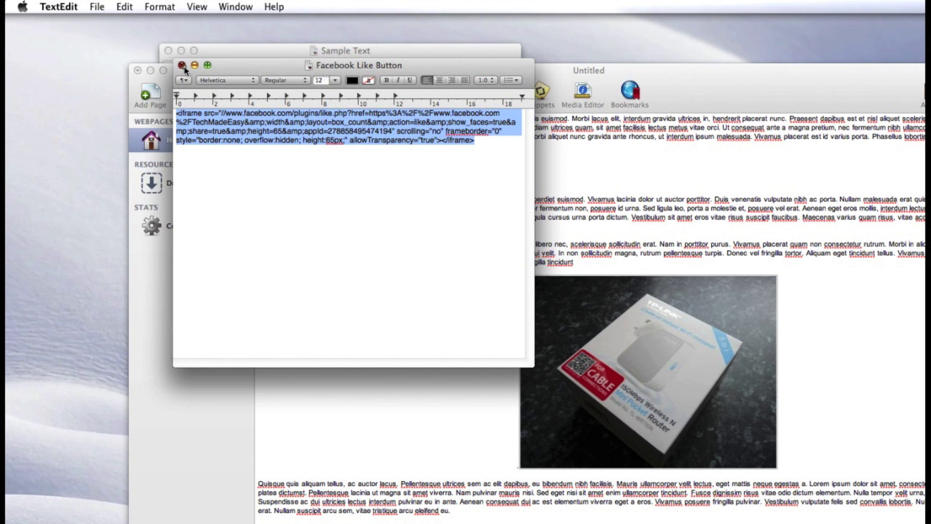
click(182, 65)
click(169, 50)
Paste the YouTube iframe code onto the blank line after the first paragraph
click(288, 171)
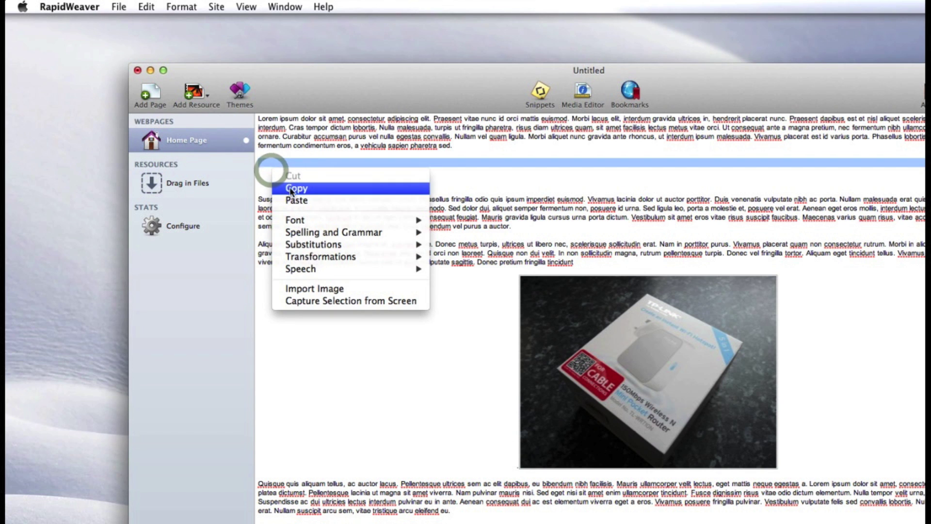
click(293, 200)
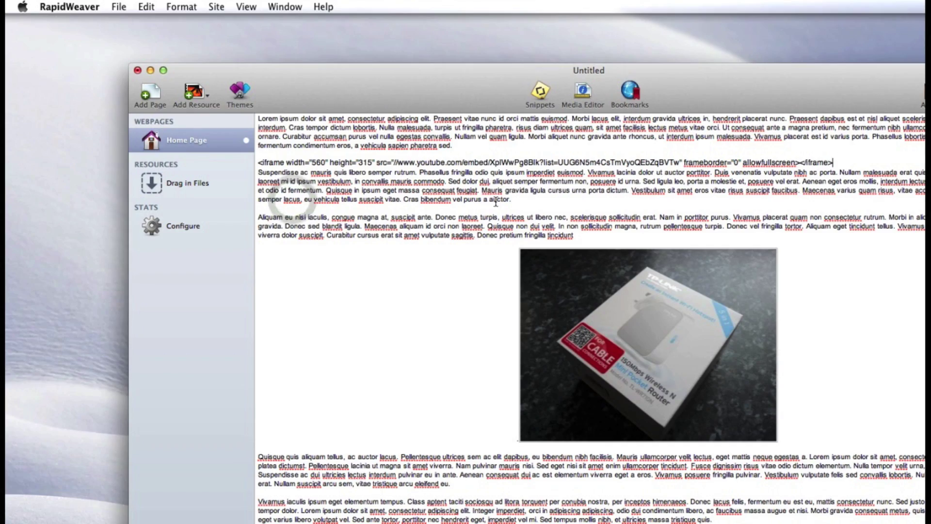
key(Return)
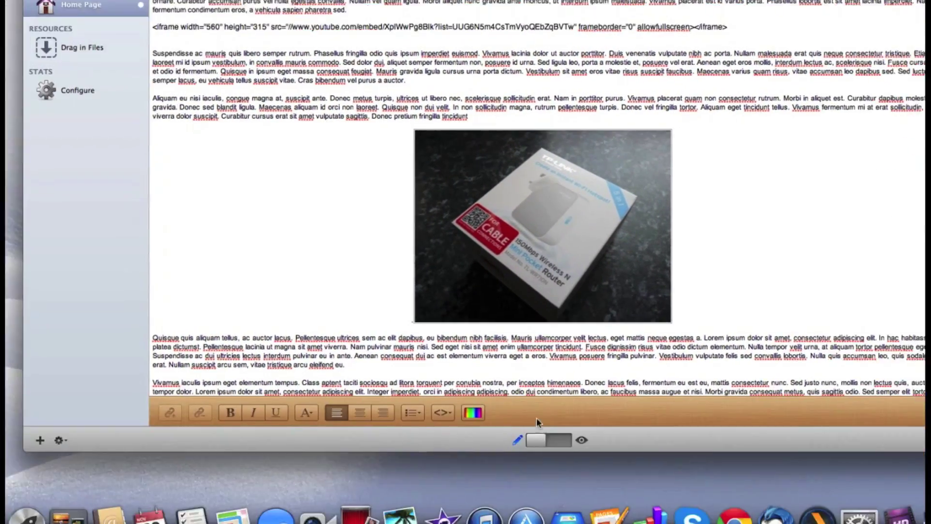
Preview the Home Page to check it, then return to editing and select the iframe embed line
click(542, 439)
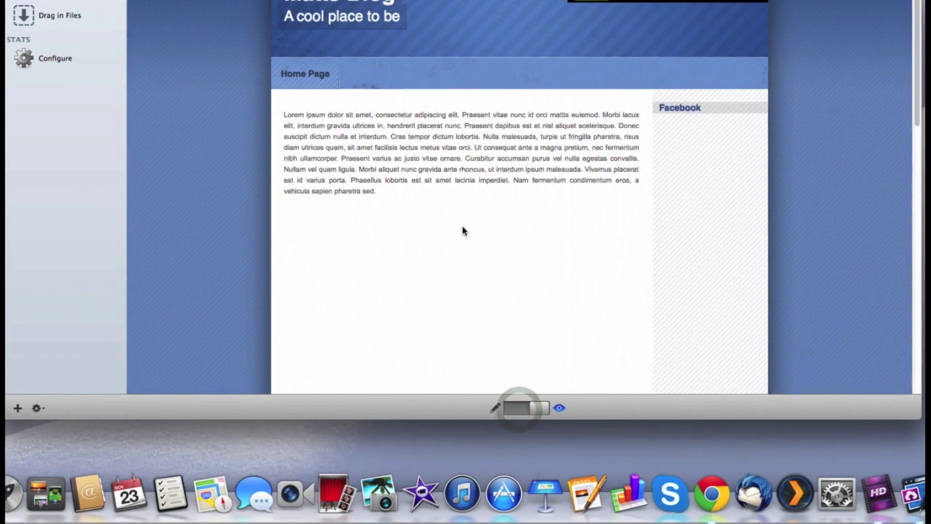
scroll(462, 226, down, 10)
scroll(463, 233, up, 10)
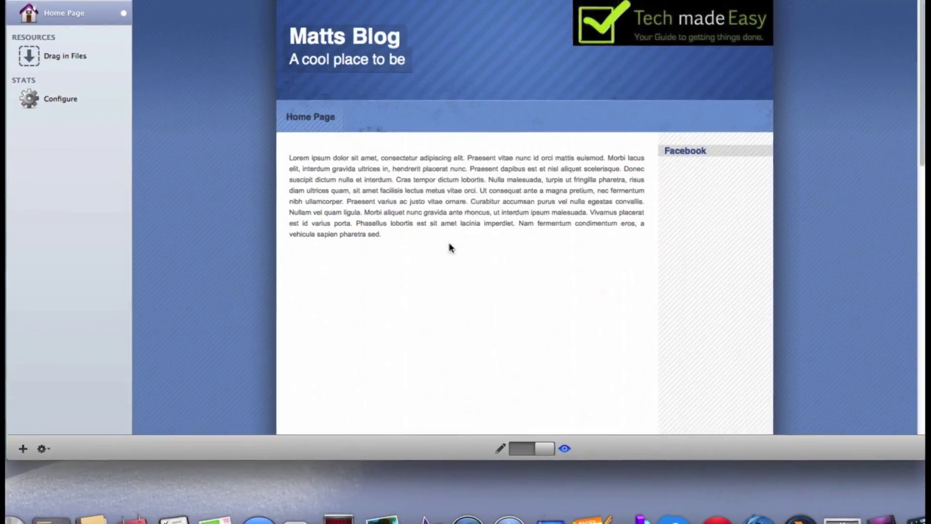
scroll(455, 243, down, 5)
scroll(458, 238, up, 4)
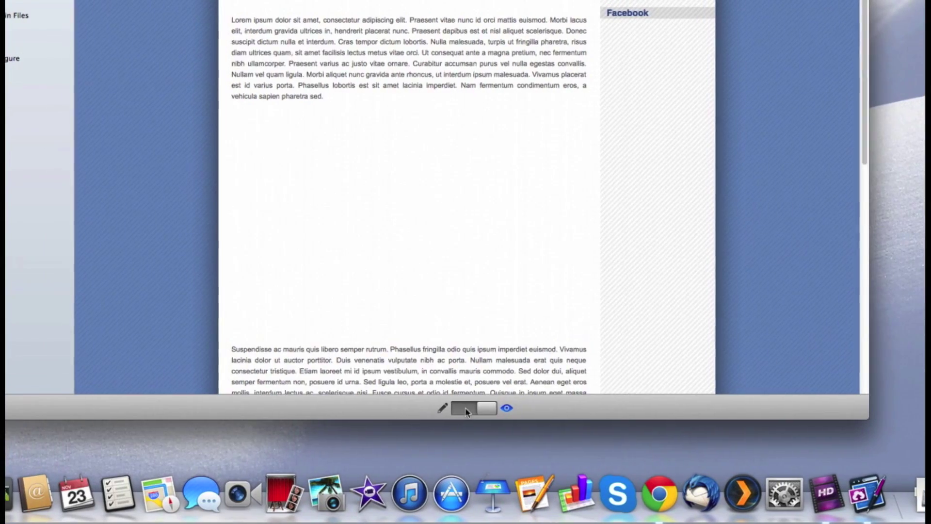
click(465, 408)
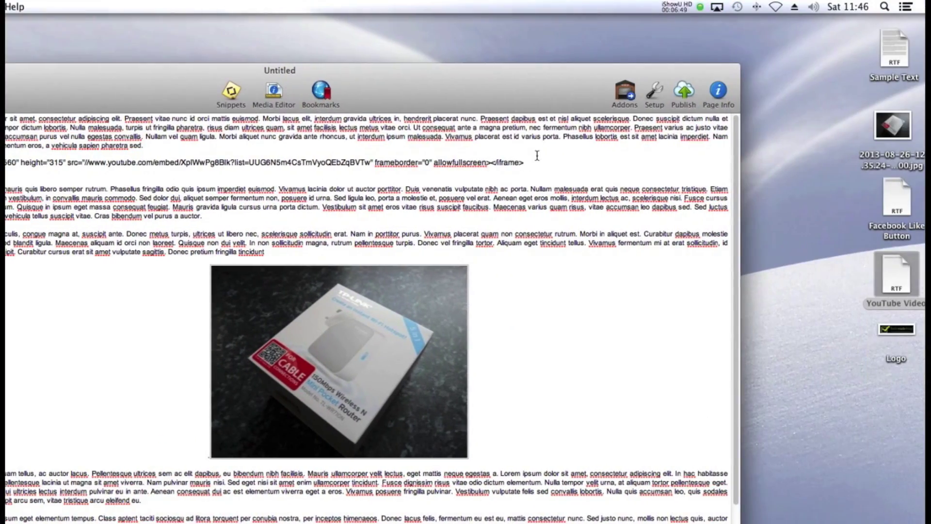
drag(525, 163, 8, 163)
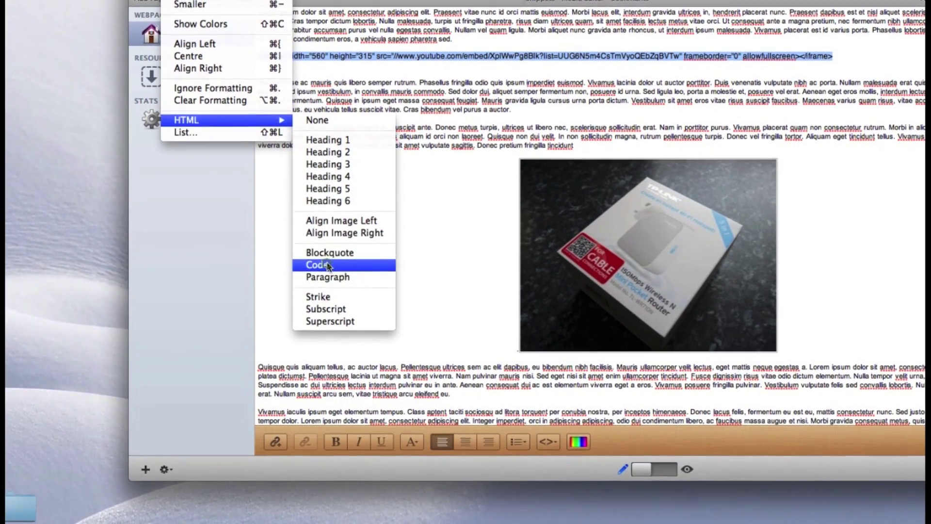
Format the iframe line as HTML Code and preview the page with its video area
click(328, 264)
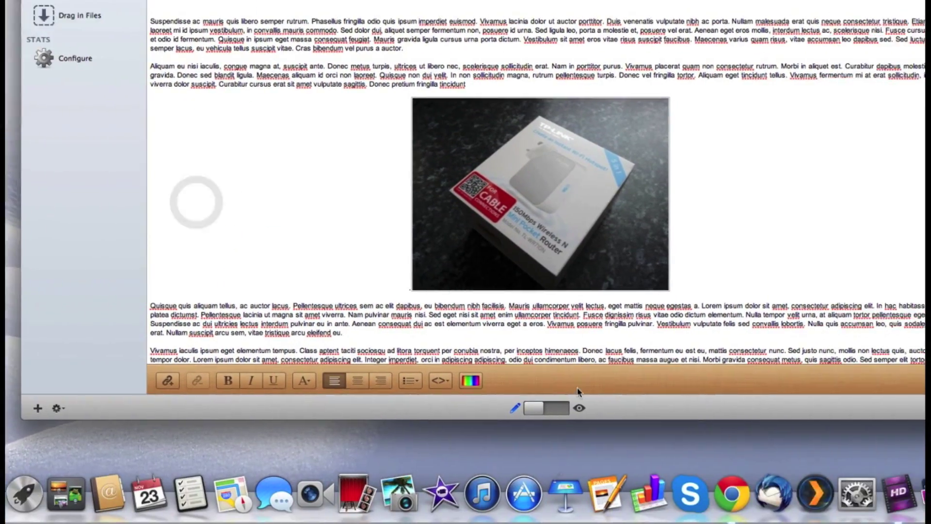
click(654, 471)
scroll(463, 269, down, 5)
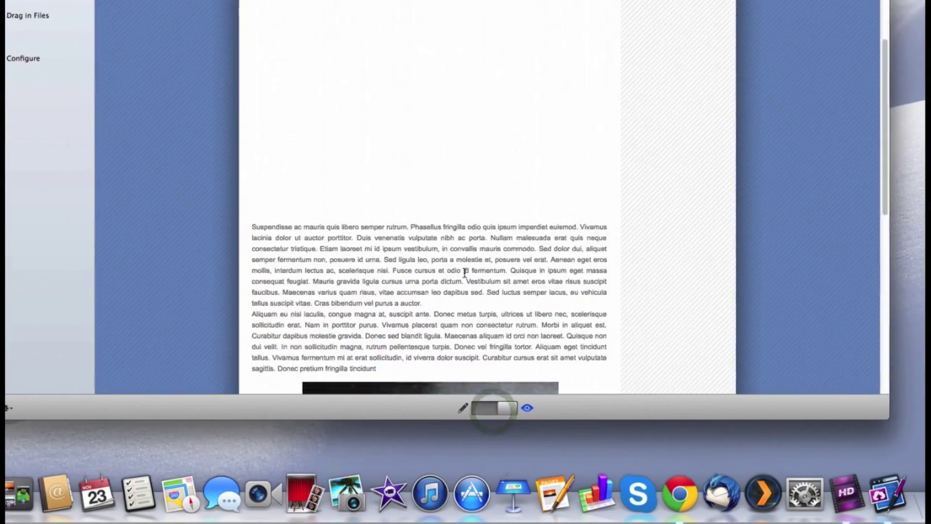
scroll(467, 260, up, 10)
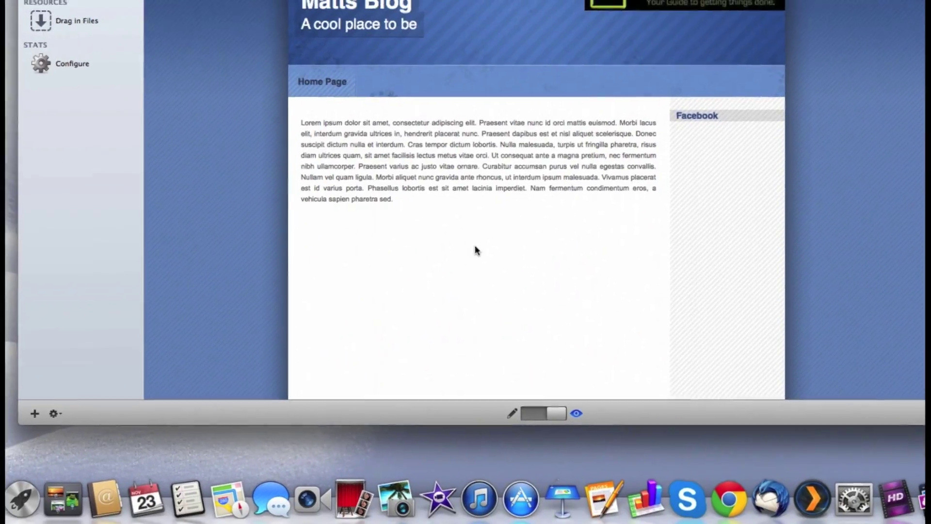
scroll(451, 269, down, 3)
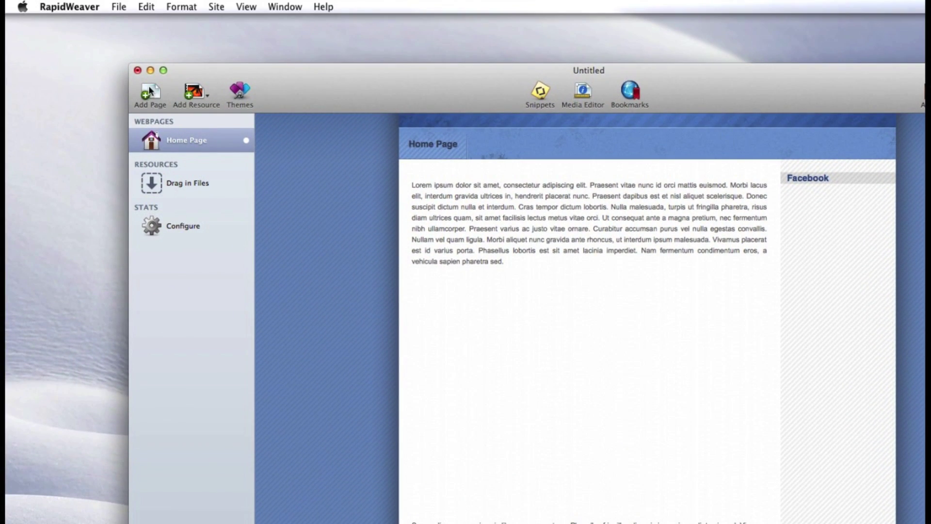
Add a new Photo Album page to the site for the Hong Kong Photos
click(150, 93)
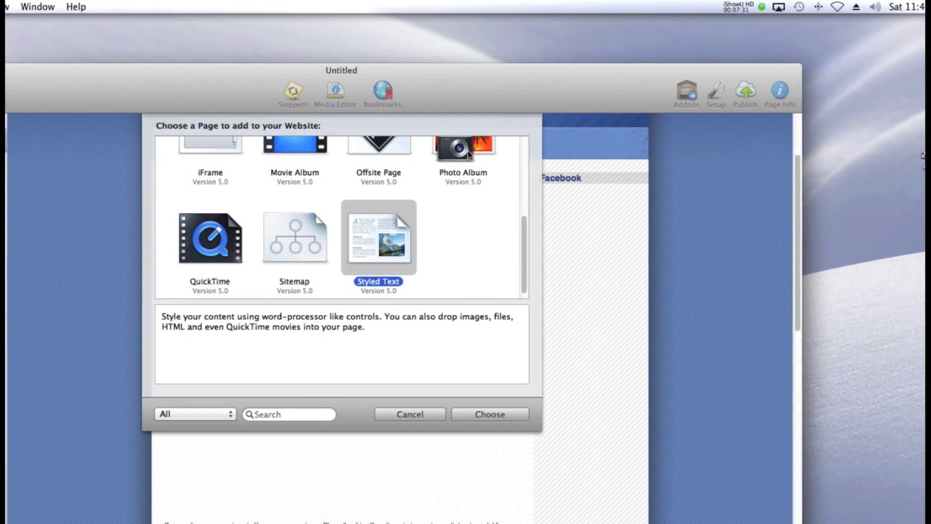
click(713, 151)
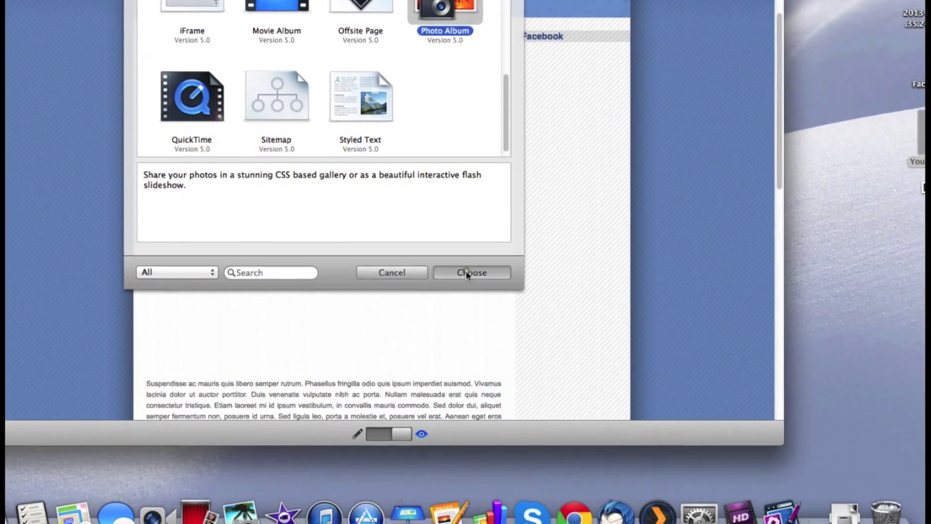
click(480, 415)
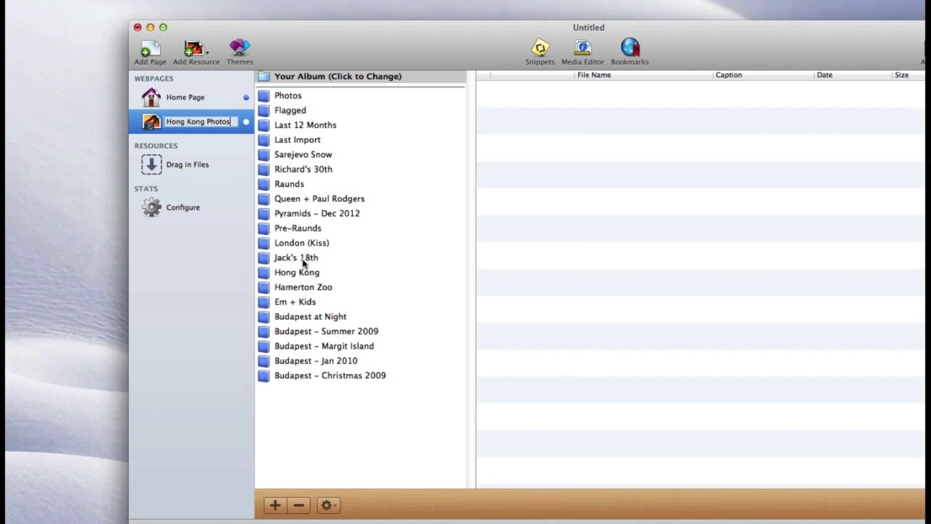
Pick the Hong Kong album for the page and preview its thumbnail grid
click(301, 318)
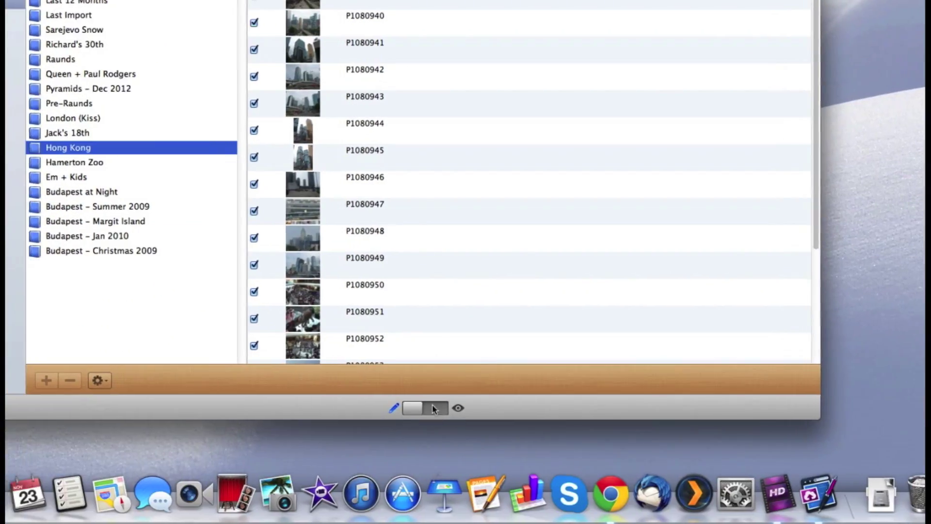
click(466, 417)
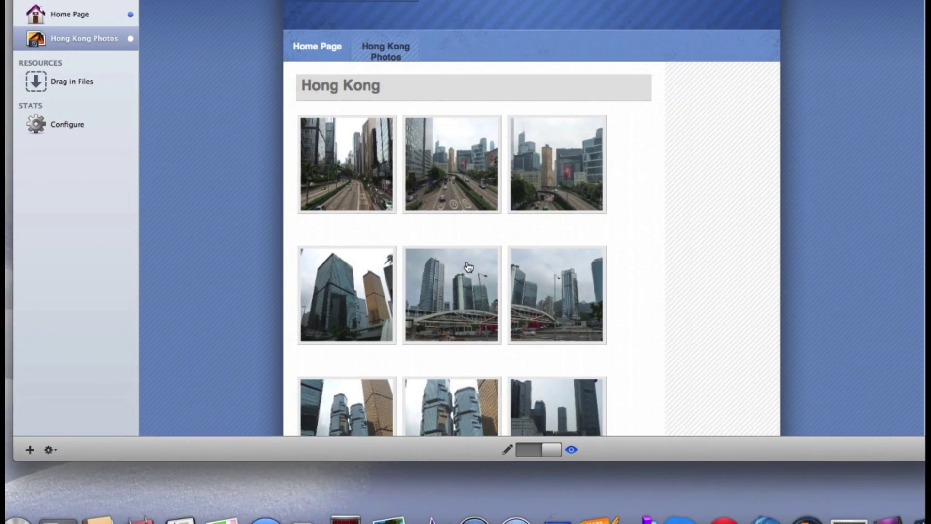
Open a Hong Kong photo full size, step to next and previous, then return to thumbnails
scroll(468, 267, down, 15)
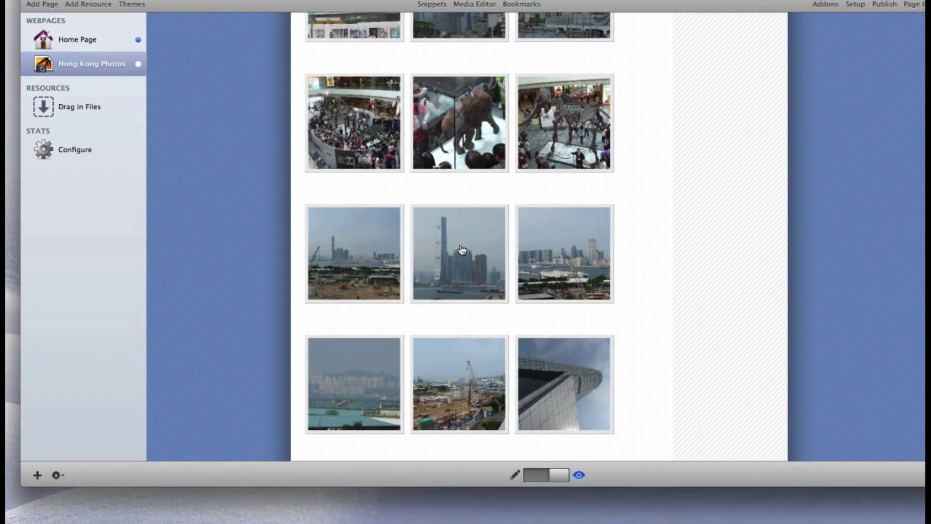
click(467, 266)
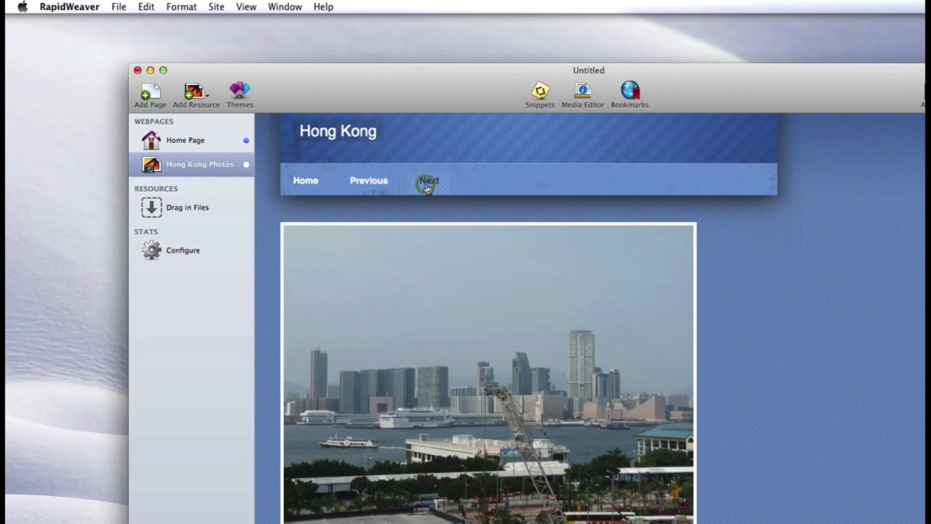
click(427, 188)
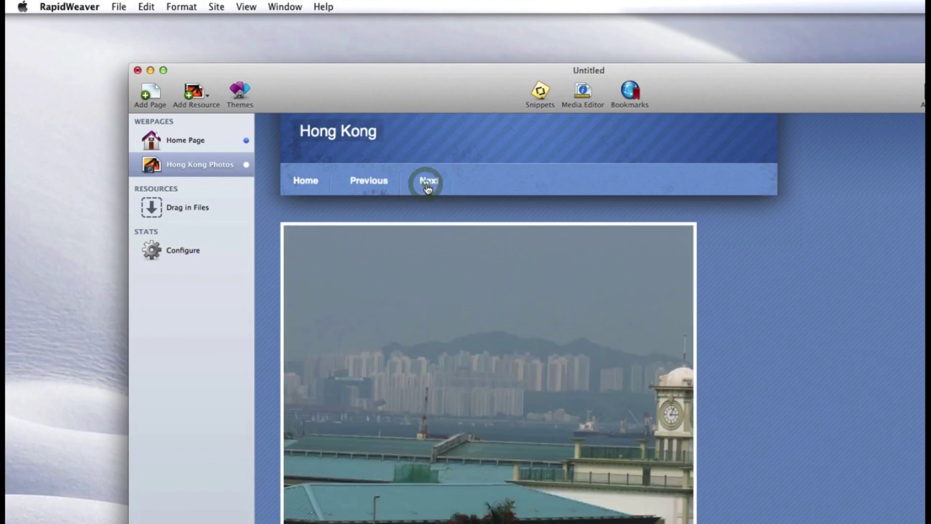
click(361, 182)
click(296, 181)
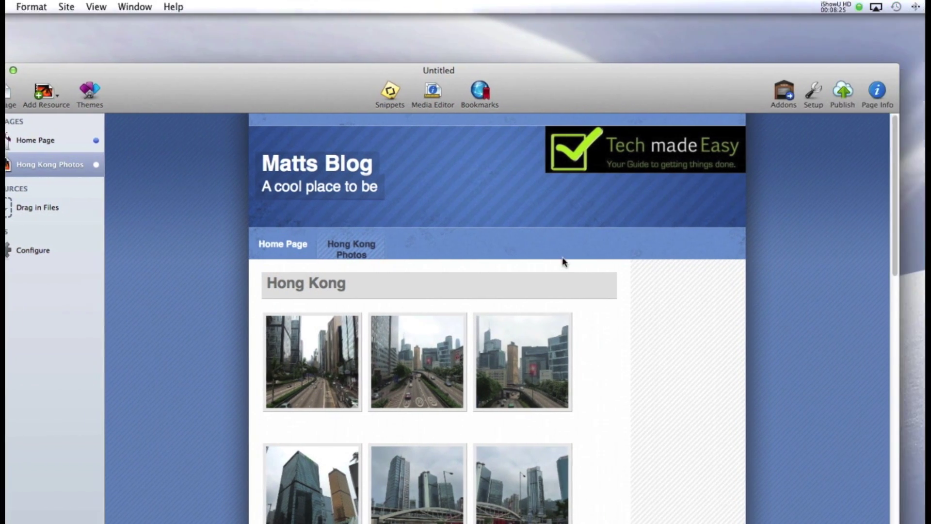
Switch between the Home Page and Hong Kong Photos tabs, ending on the Home Page
click(290, 250)
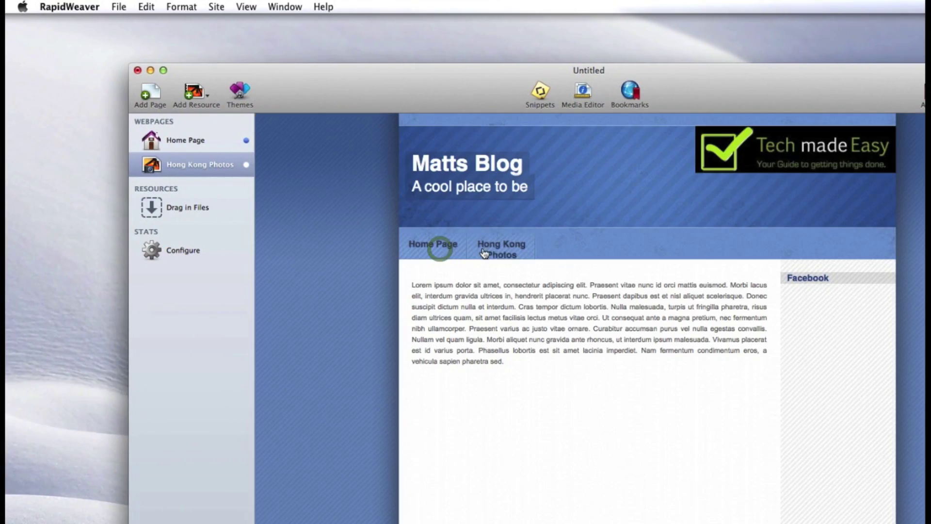
click(483, 251)
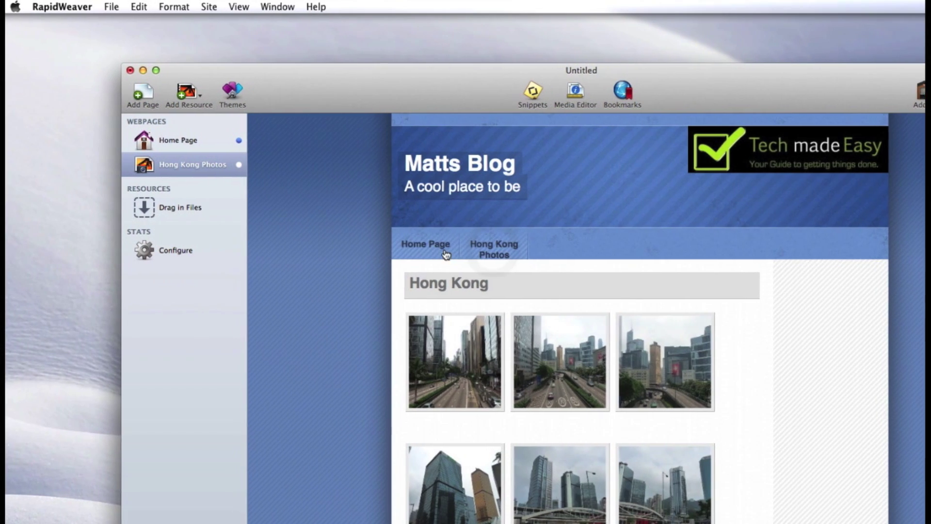
click(418, 245)
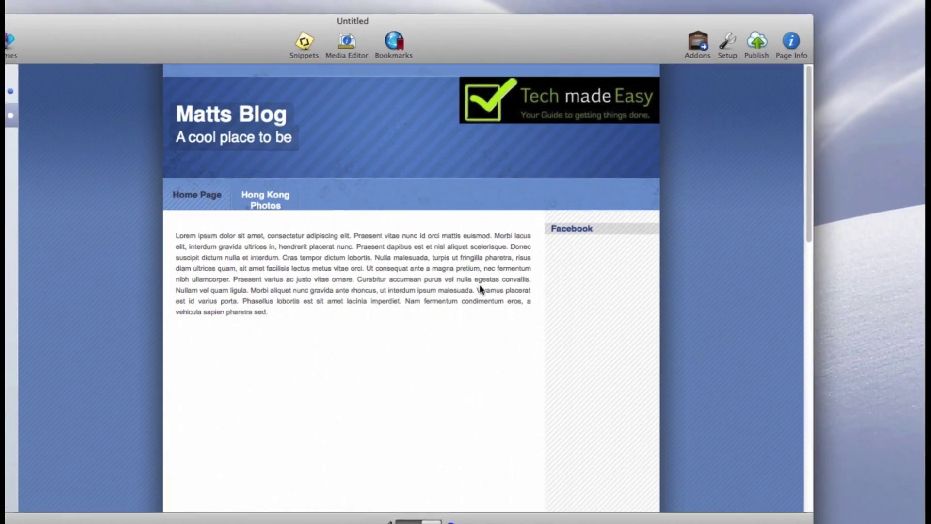
scroll(468, 264, down, 10)
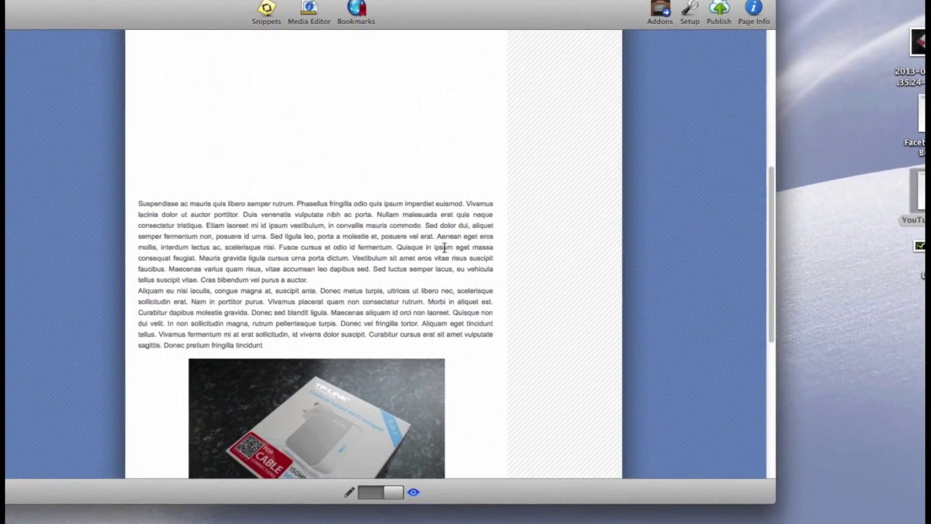
scroll(461, 262, up, 3)
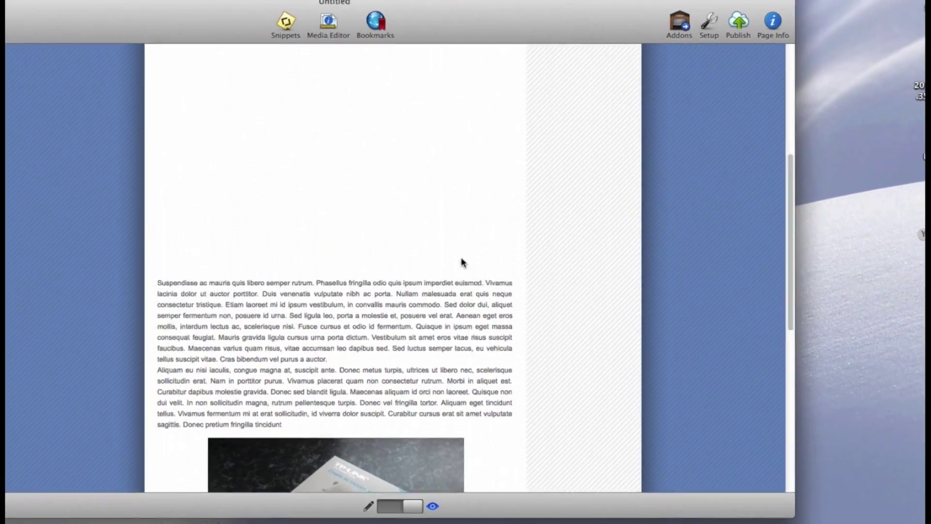
scroll(463, 261, up, 10)
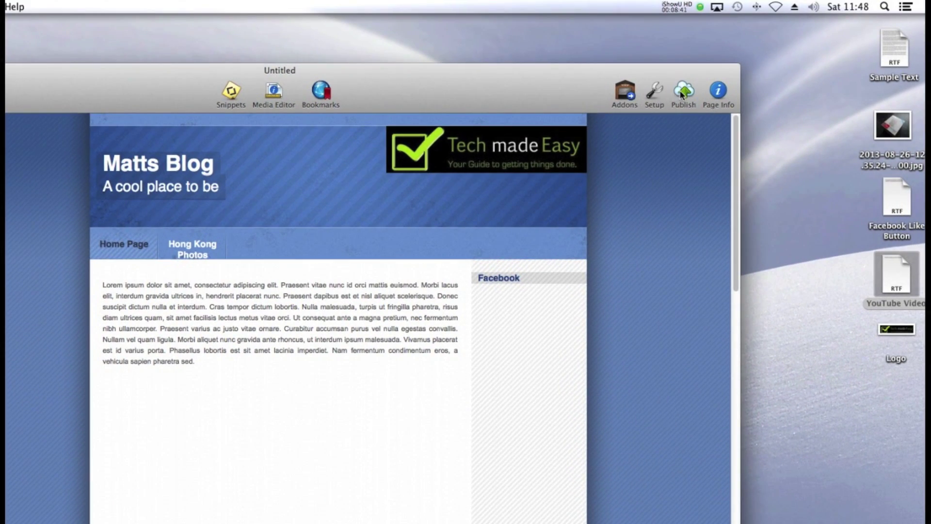
Enter FTP server 192.168.0.2, the user name and /web path, and test the connection successfully
click(683, 93)
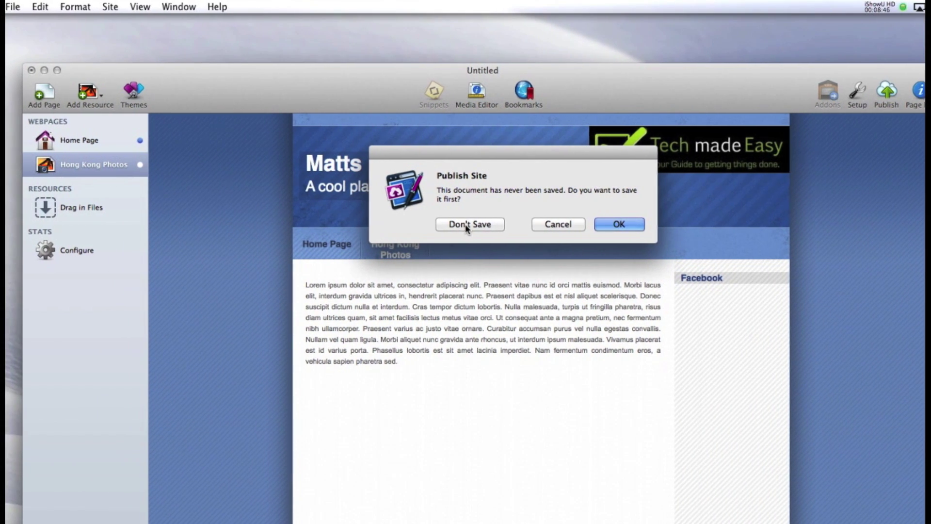
click(465, 225)
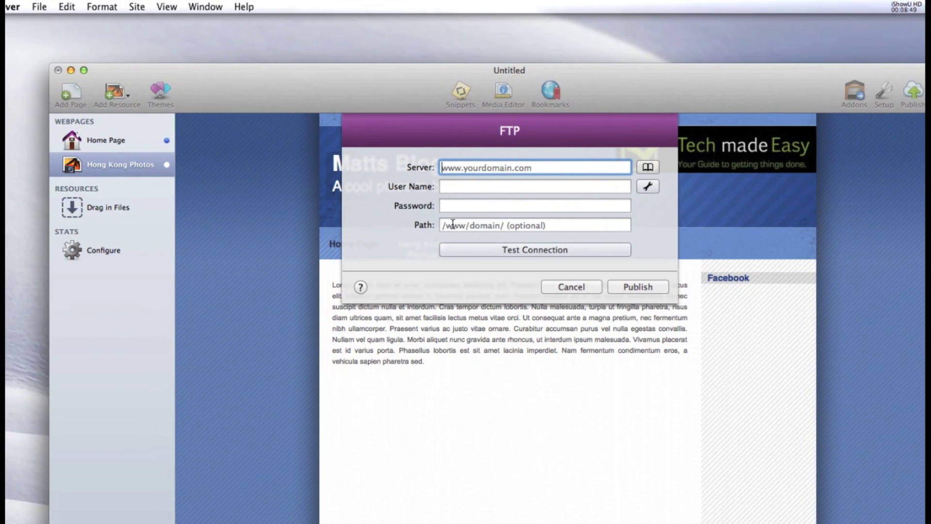
text(192.168.0.2)
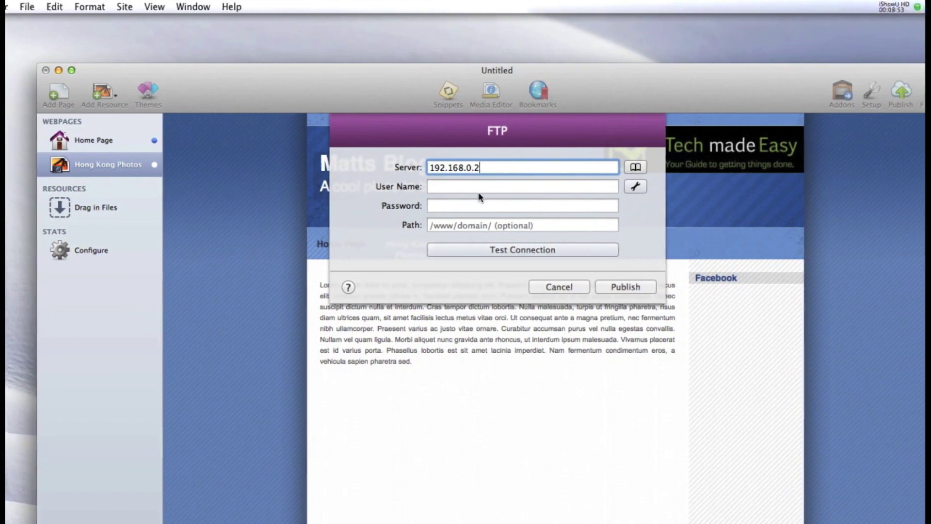
click(514, 187)
text(admin)
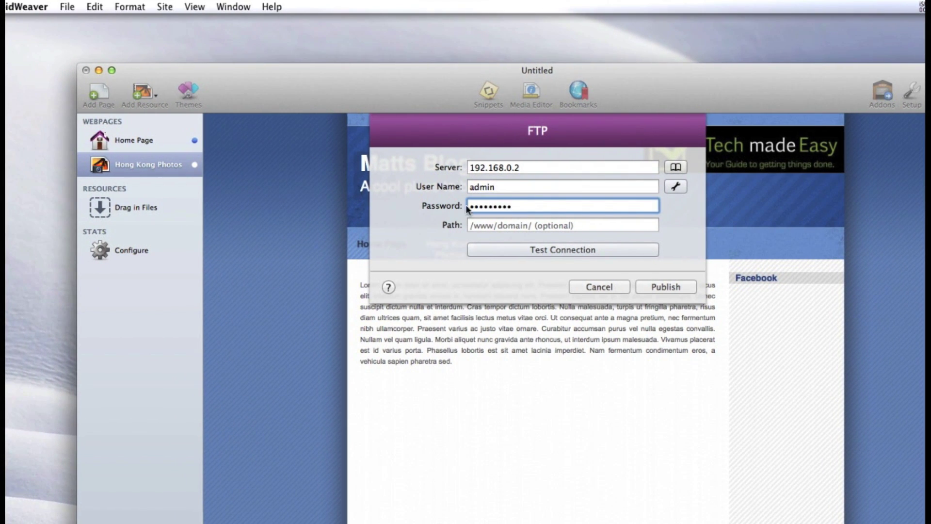
click(498, 226)
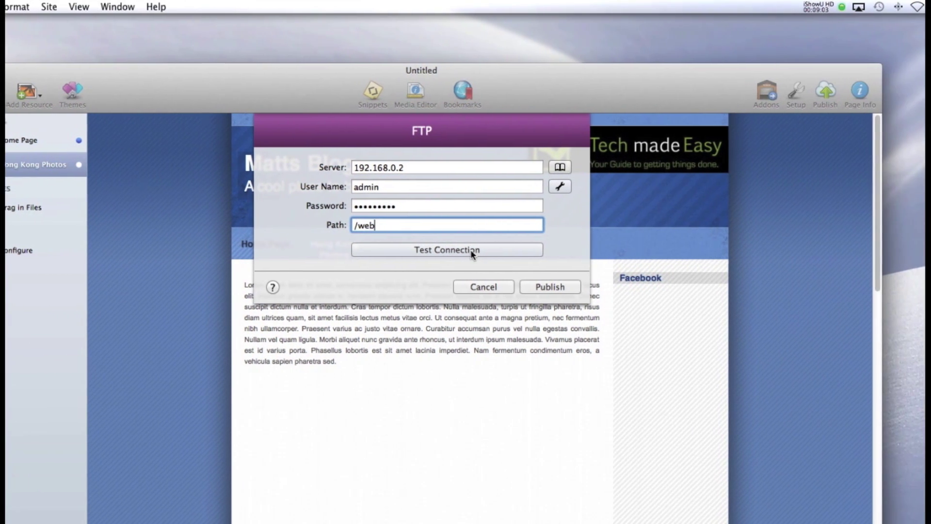
click(554, 250)
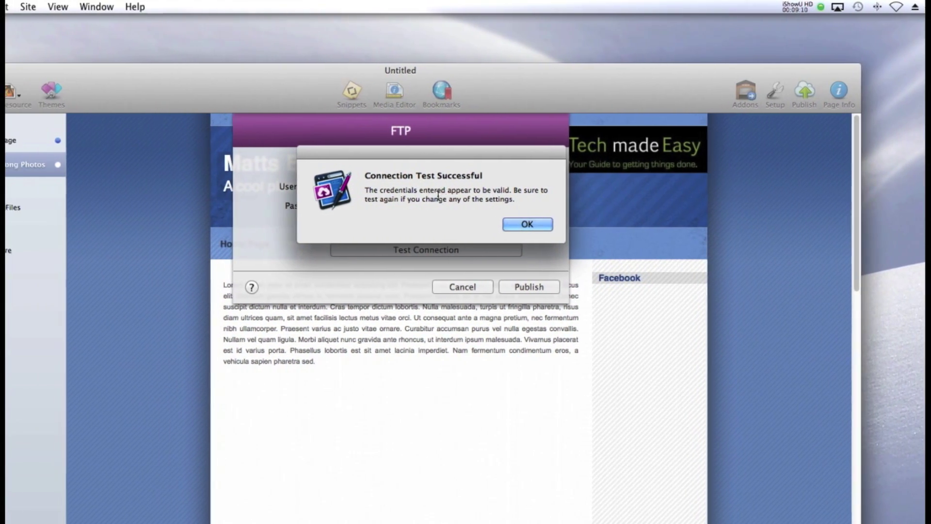
click(527, 224)
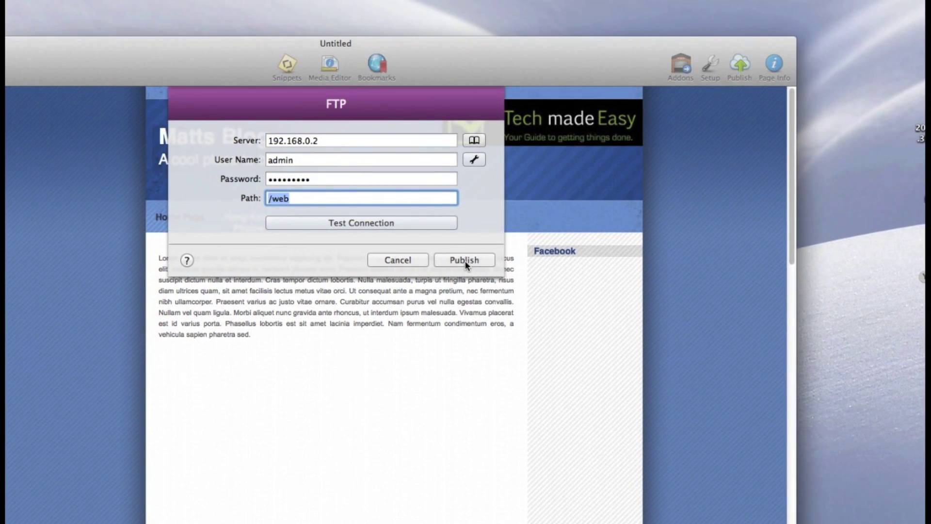
Attempt publishing twice, dismissing the invalid FTP credentials alert each time
click(464, 261)
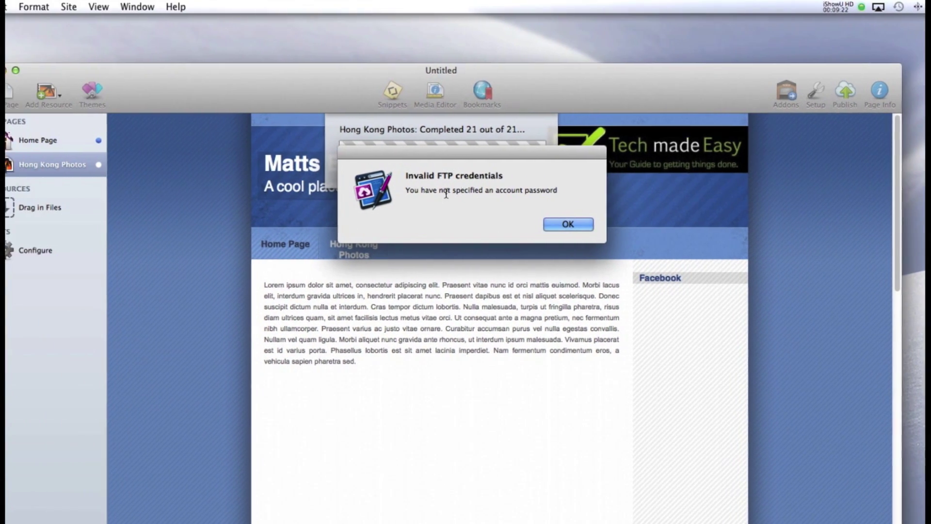
click(568, 224)
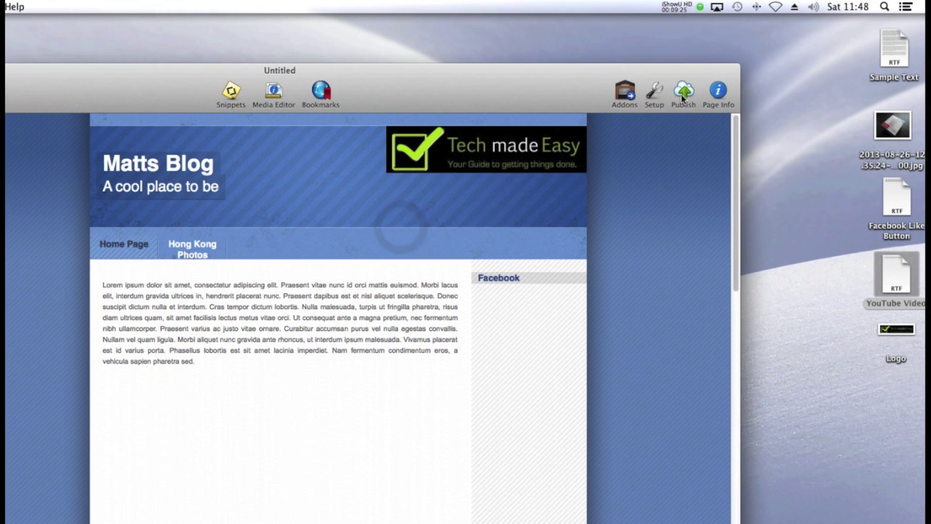
click(682, 98)
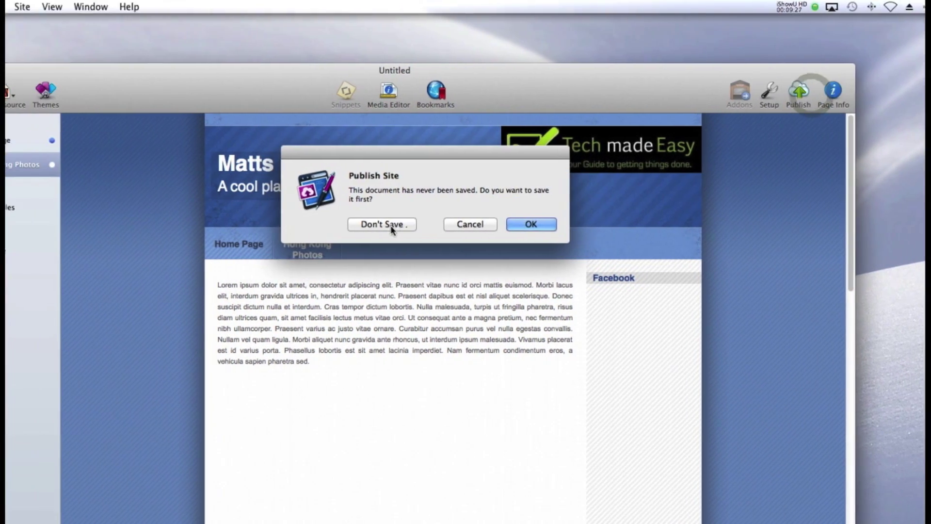
click(271, 224)
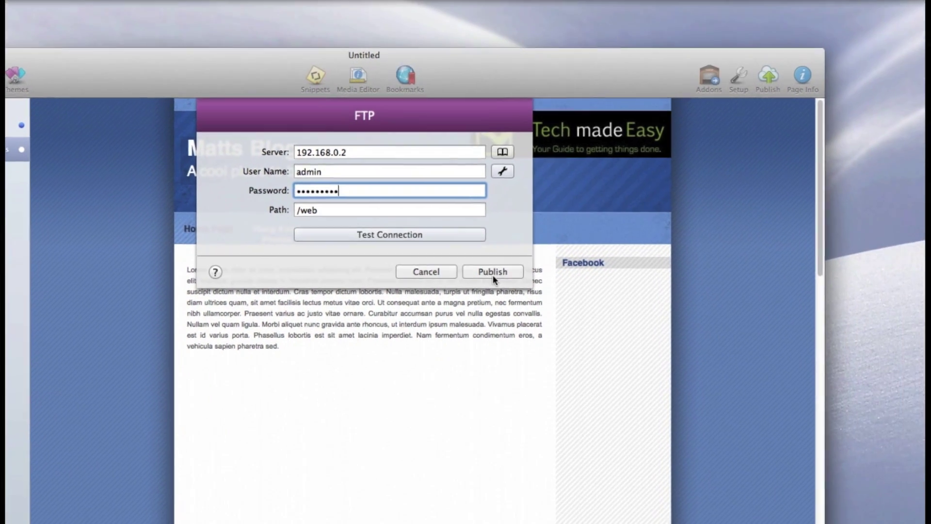
click(600, 287)
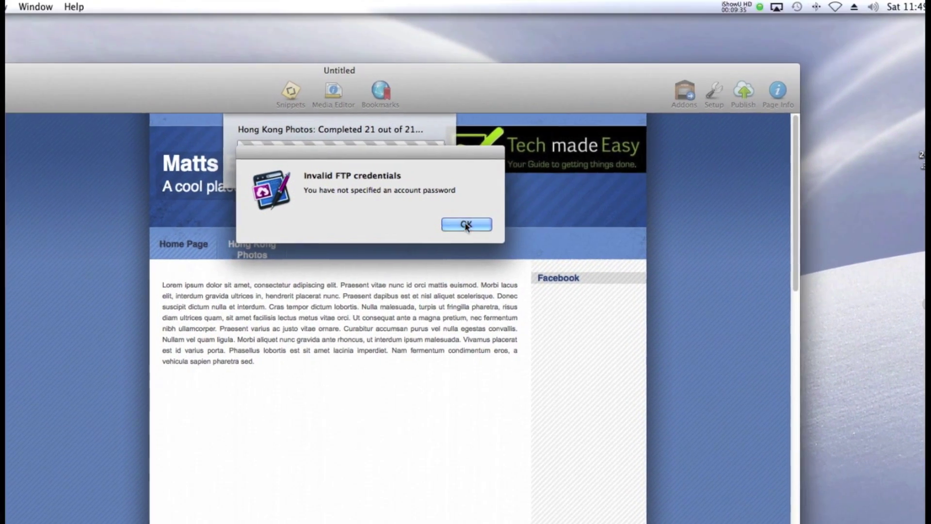
click(460, 192)
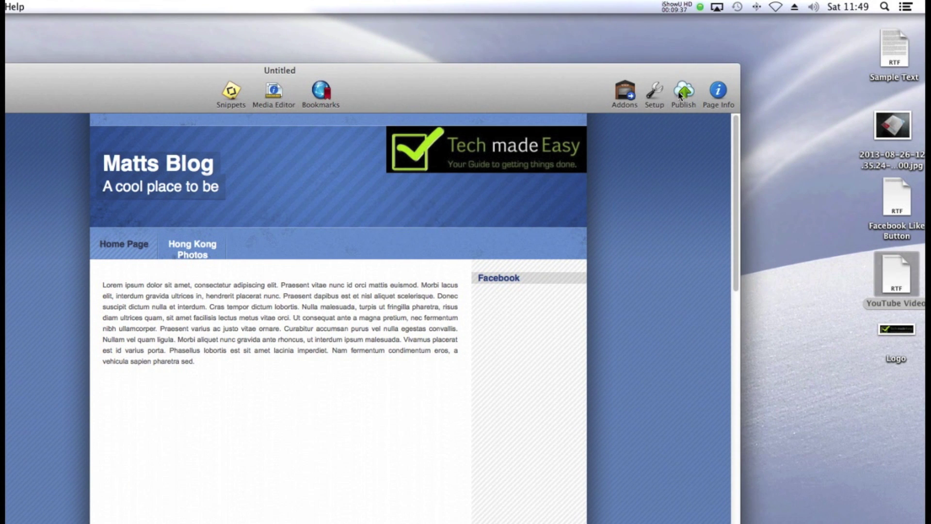
Restart publishing without saving and re-enter the FTP account password
click(684, 91)
click(276, 228)
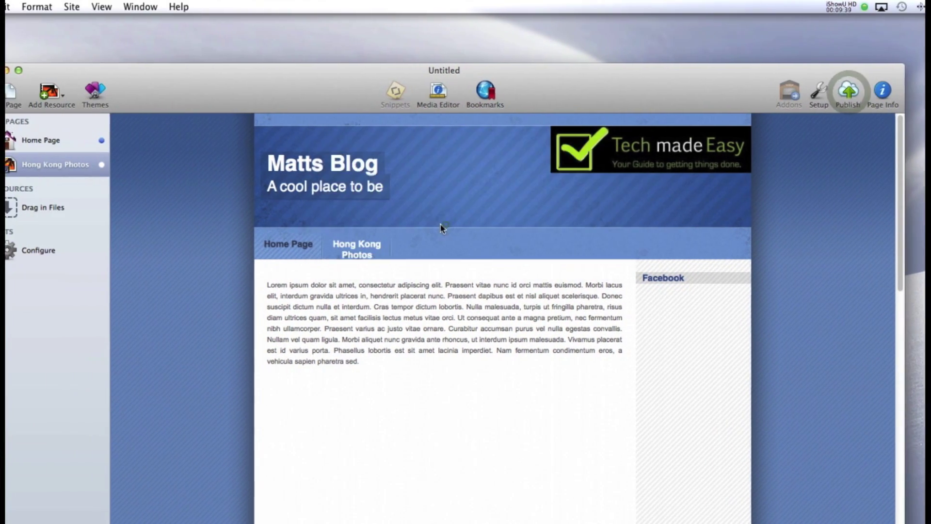
click(473, 214)
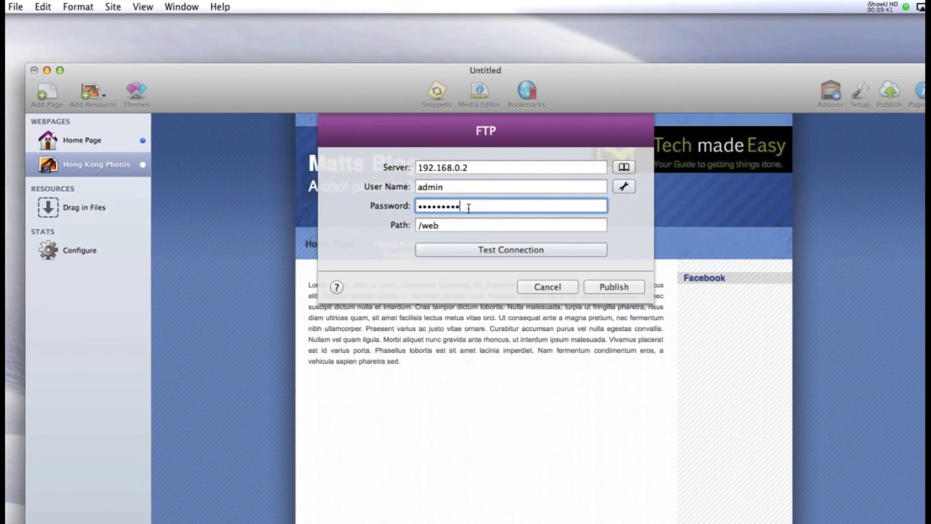
triple_click(469, 208)
text(p)
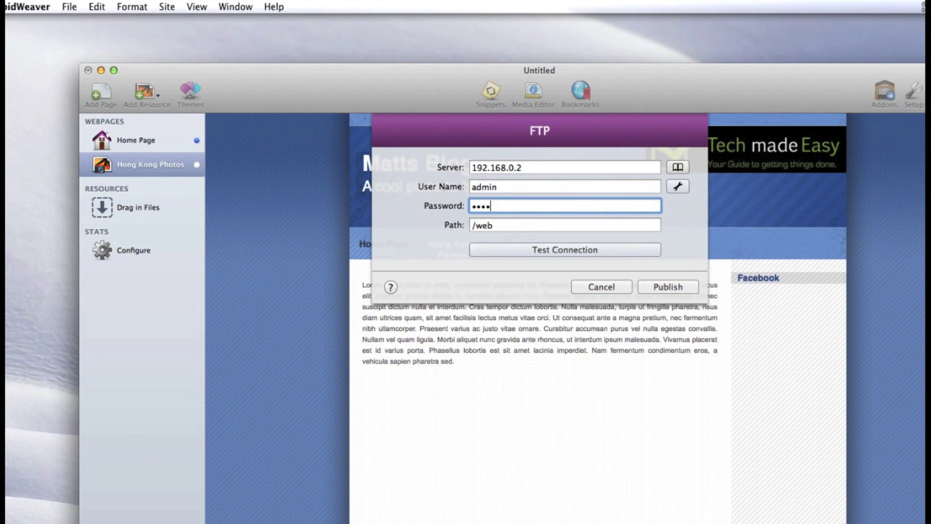
text(assword1)
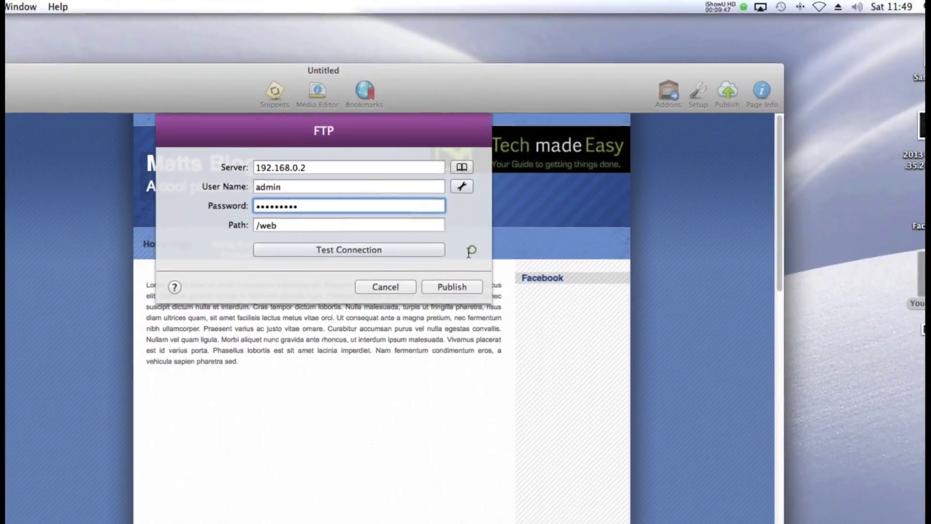
click(440, 192)
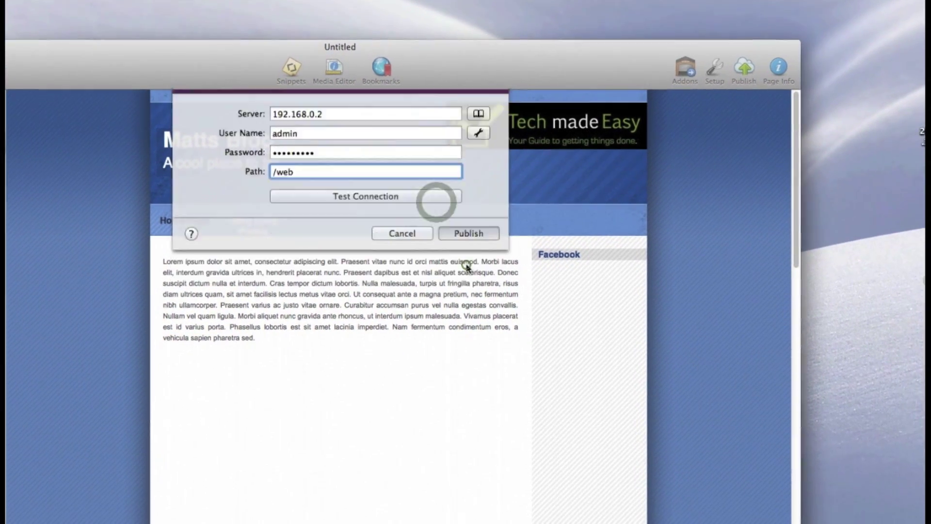
Upload all 114 files with the new password and dismiss the success message
click(472, 282)
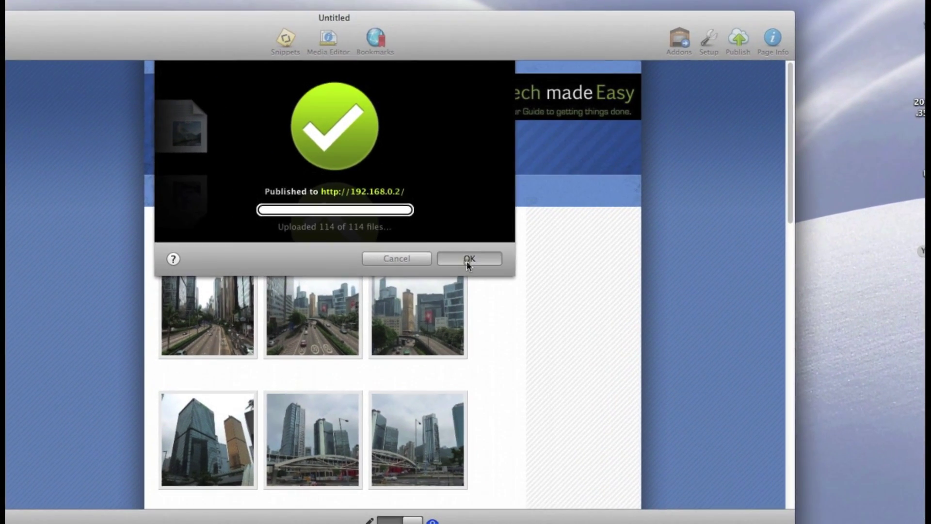
click(501, 282)
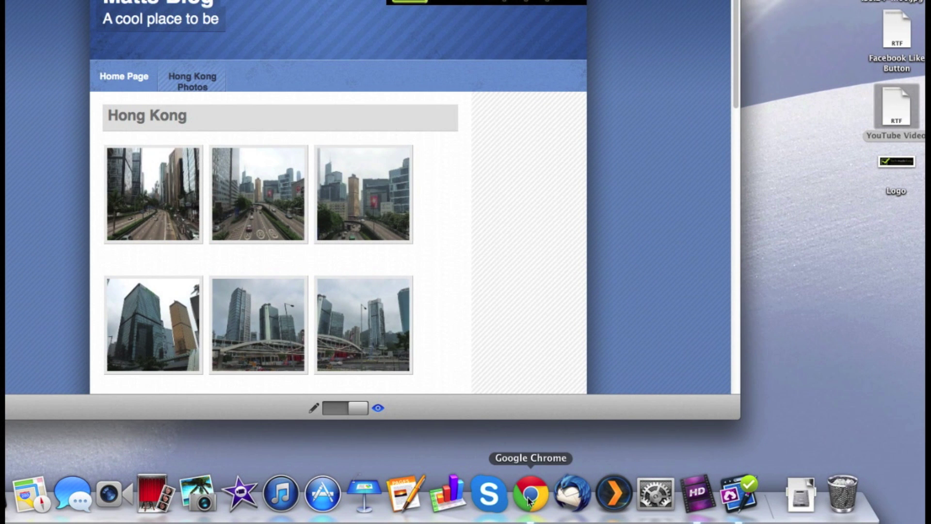
Open Chrome and load the published site at 192.168.0.2
click(530, 501)
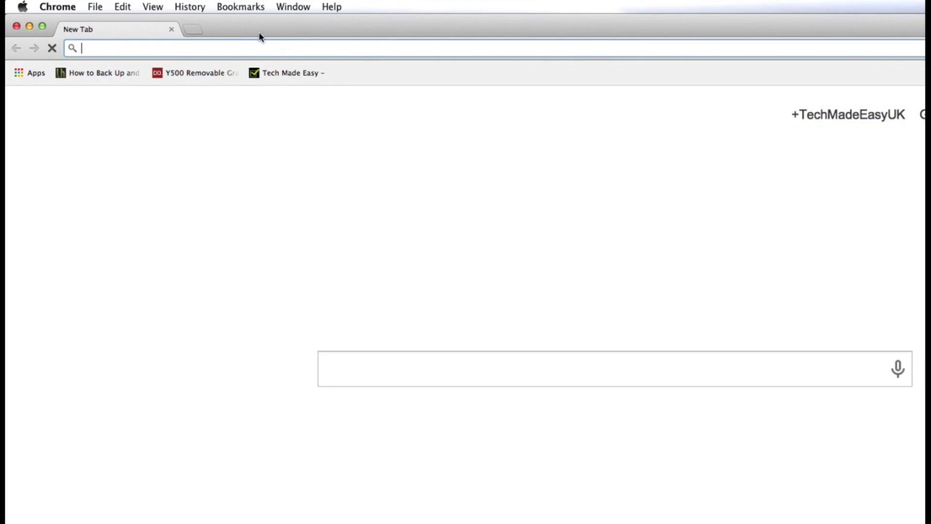
click(243, 47)
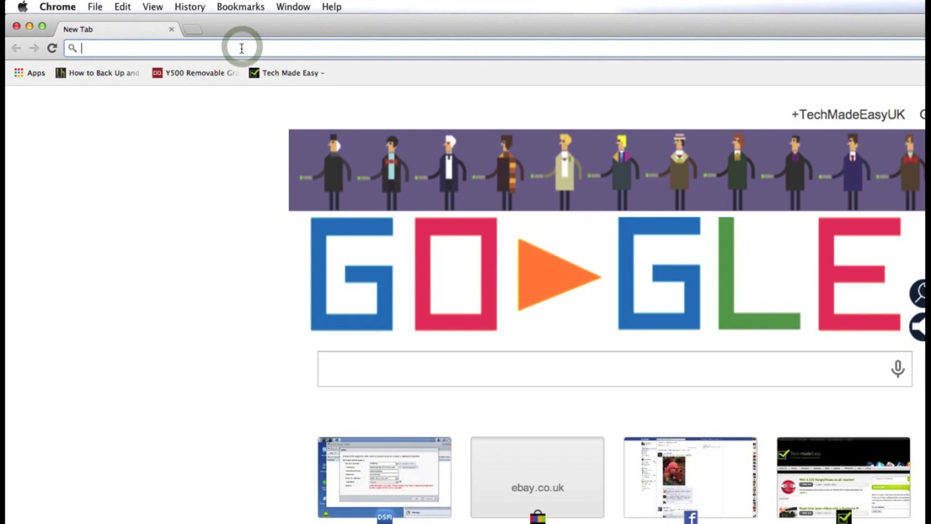
text(192.168.0.2)
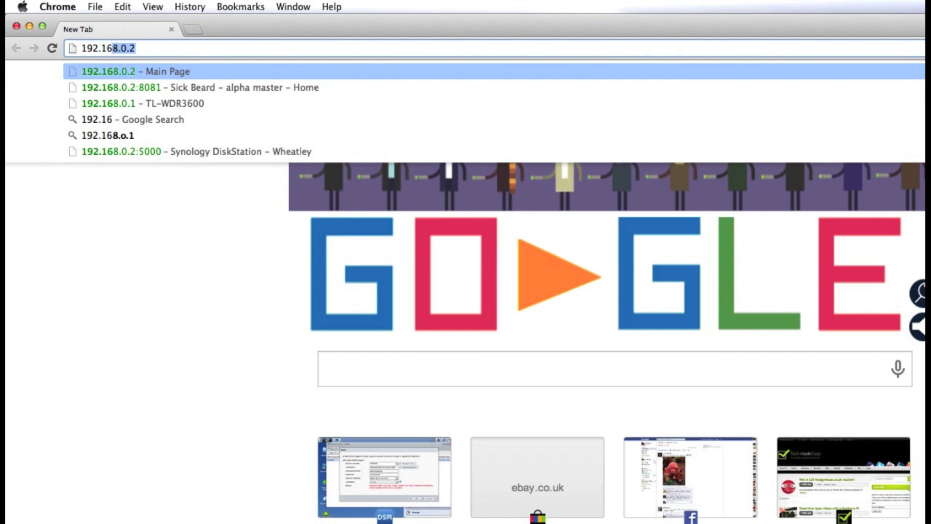
key(Down)
key(Up)
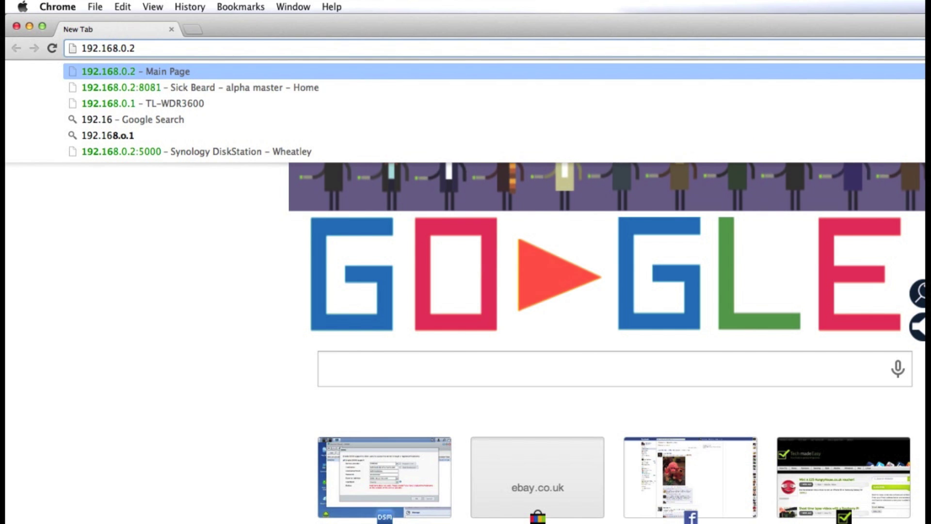
key(Return)
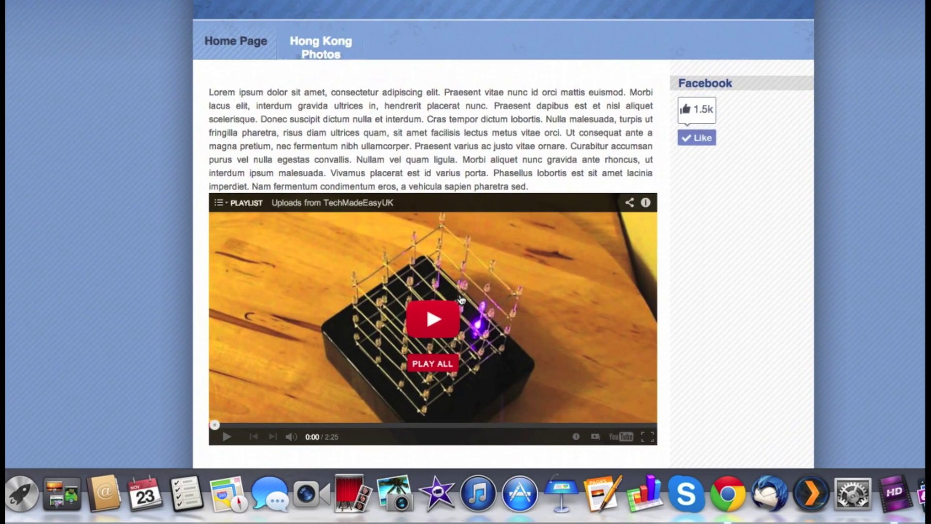
Scroll to the embedded YouTube LED cube video, play it, then pause it
scroll(270, 445, down, 3)
scroll(465, 299, down, 15)
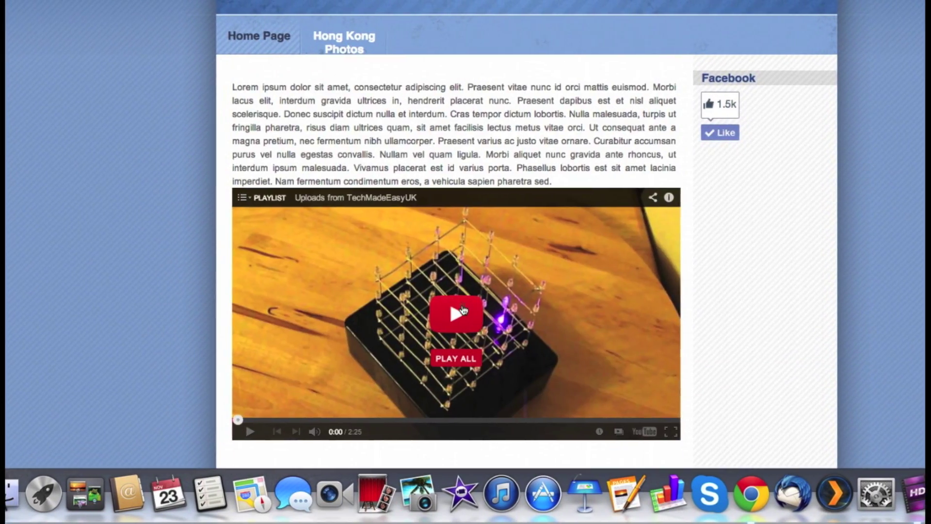
click(450, 303)
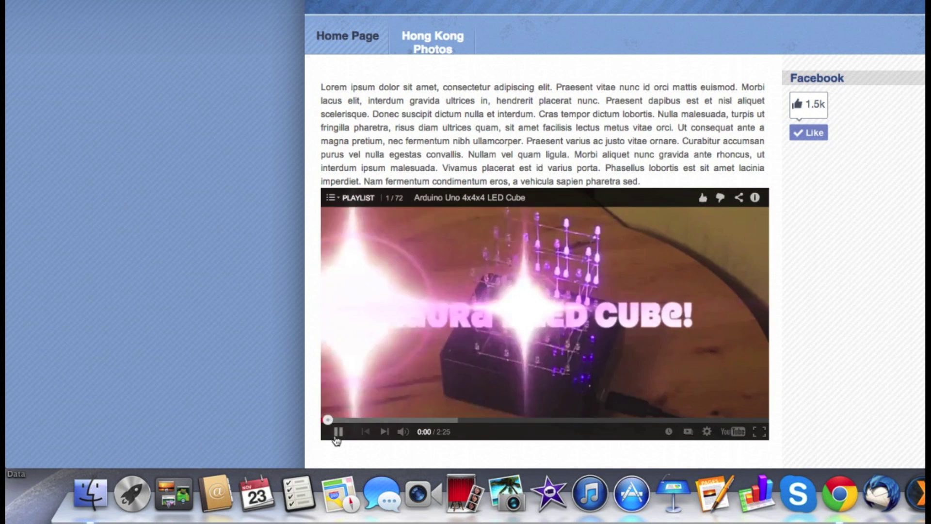
click(338, 431)
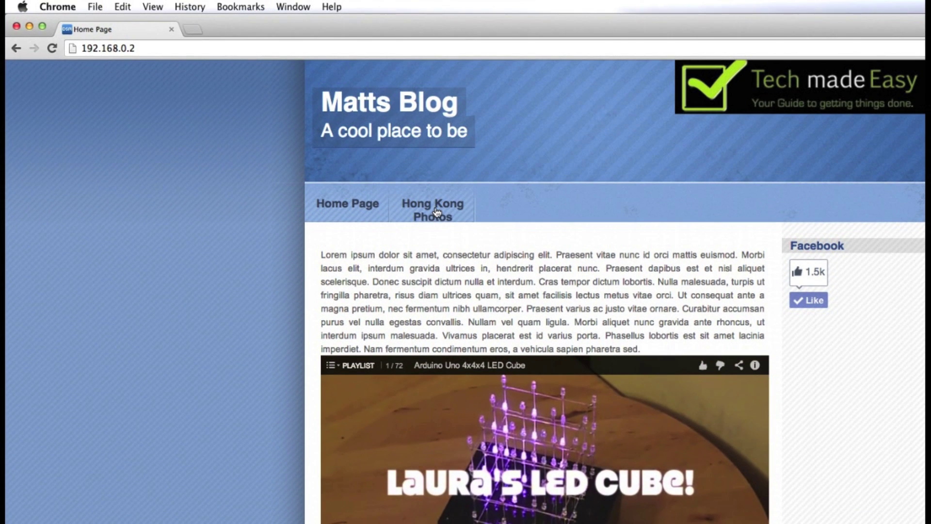
Open the live Hong Kong Photos gallery and advance through five photos, past the mammoth skeleton
click(436, 212)
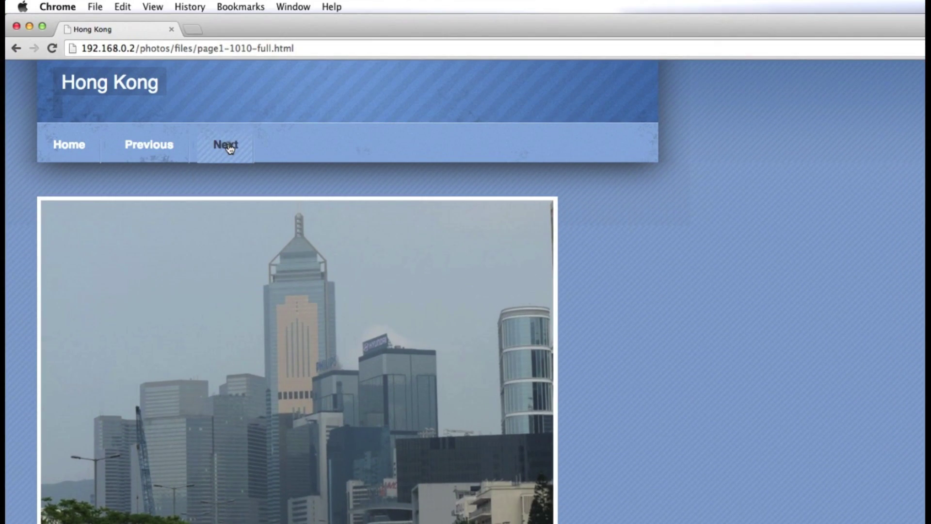
click(228, 145)
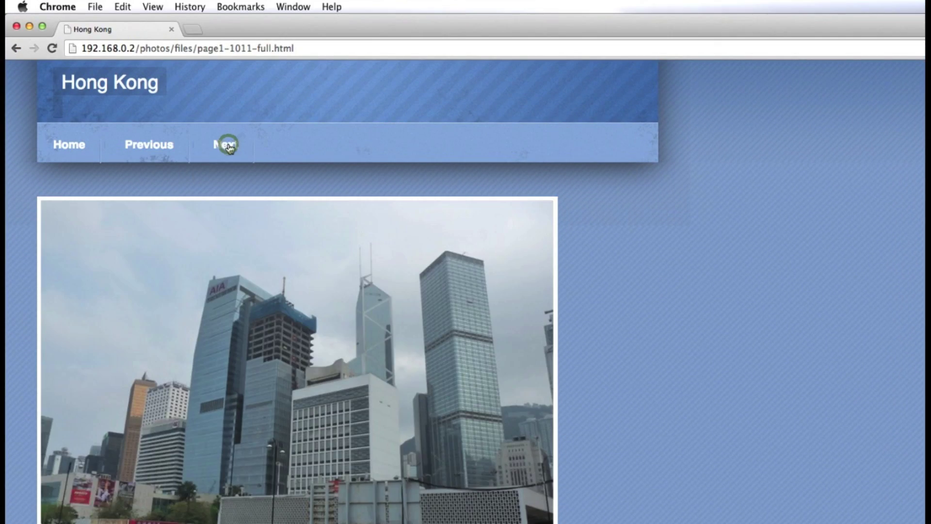
click(228, 145)
click(228, 146)
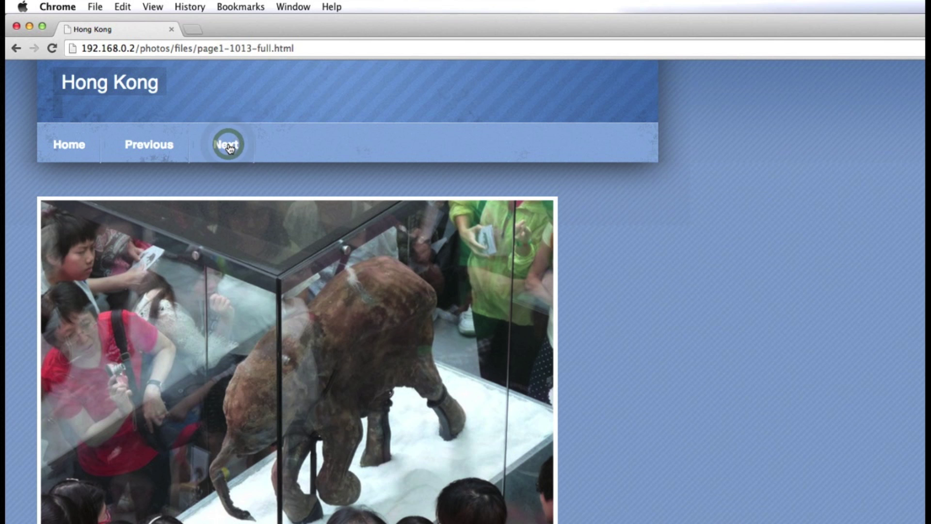
click(228, 146)
click(228, 145)
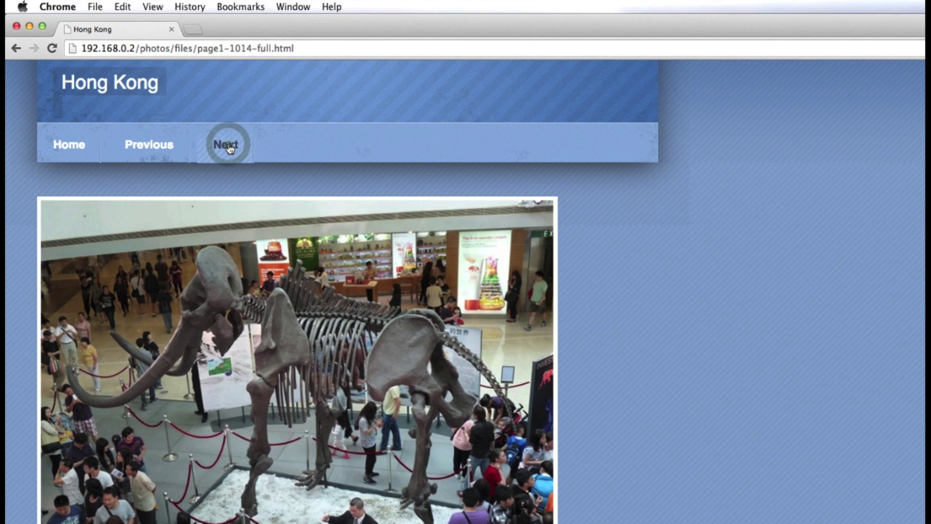
Step back three photos, then return to the Hong Kong Photos gallery index
click(166, 146)
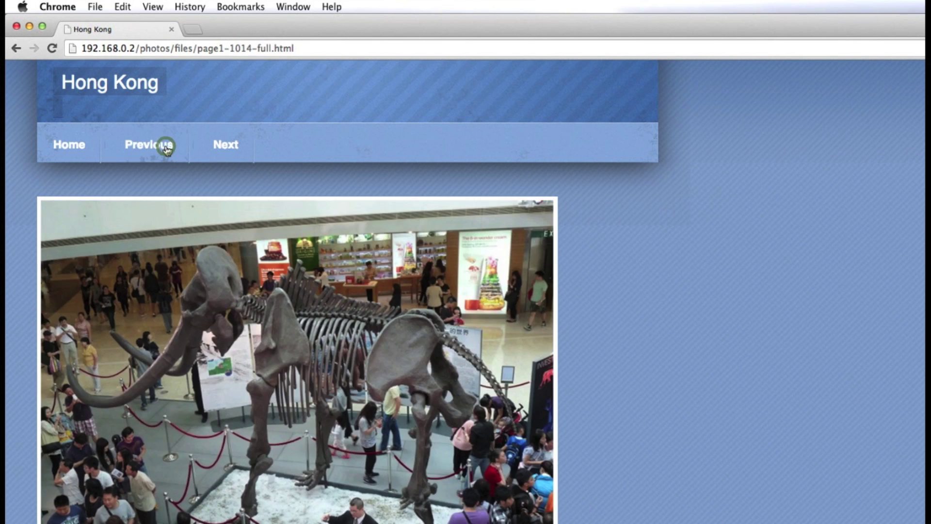
click(166, 147)
click(167, 146)
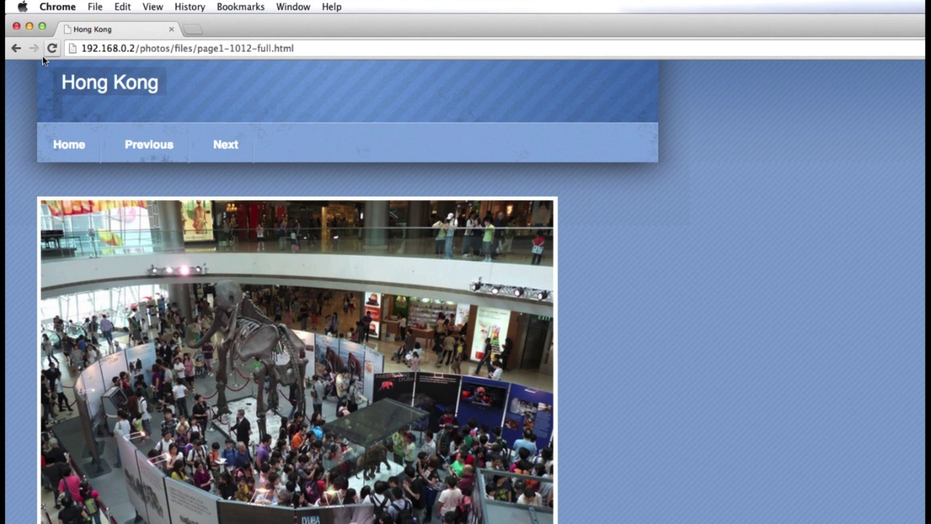
click(16, 36)
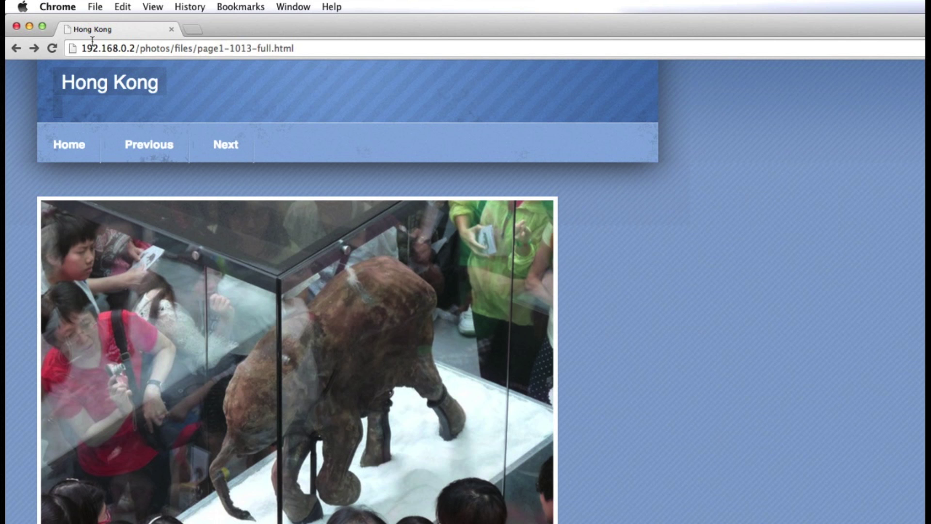
click(90, 83)
click(70, 145)
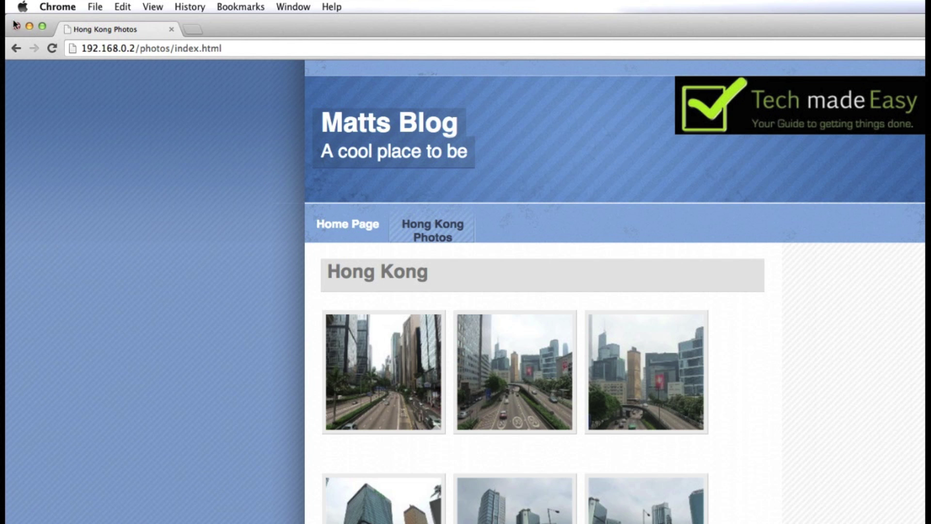
Minimise Chrome to reveal the RapidWeaver project on the Hong Kong Photos page
click(30, 28)
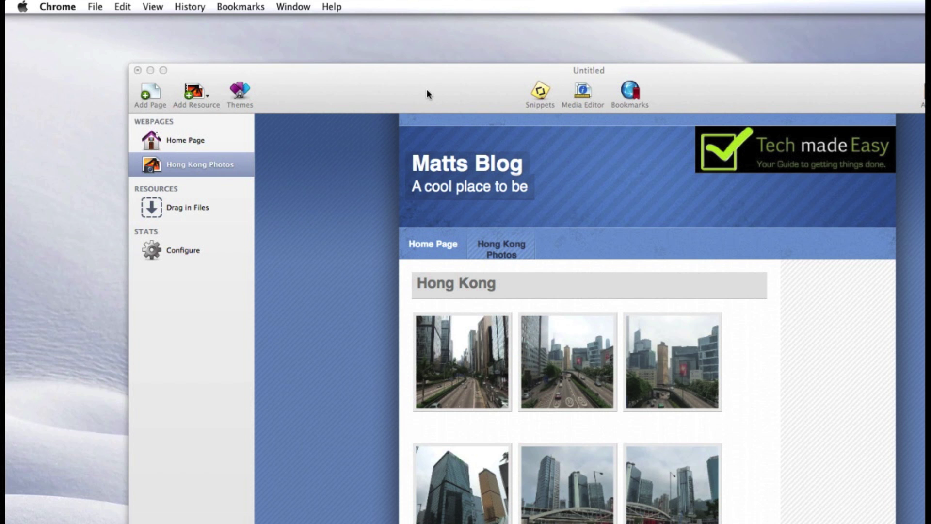
drag(426, 94, 418, 71)
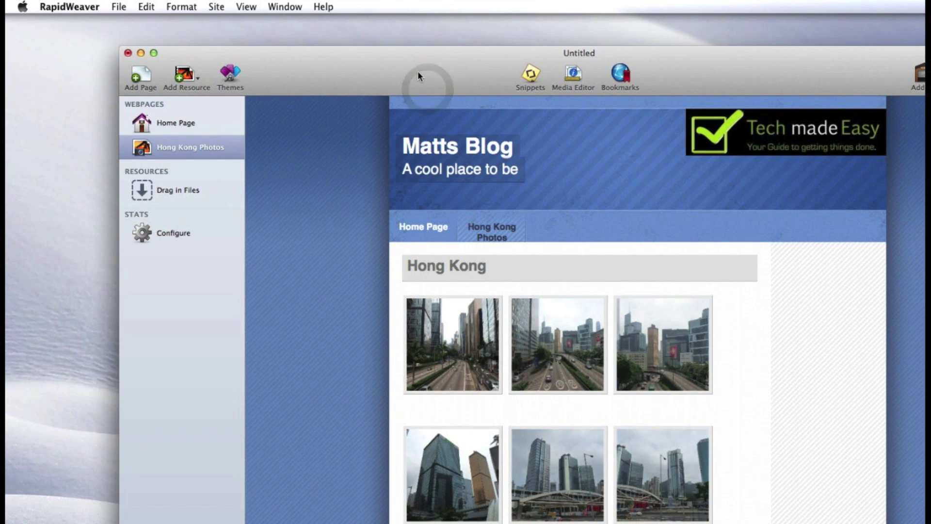